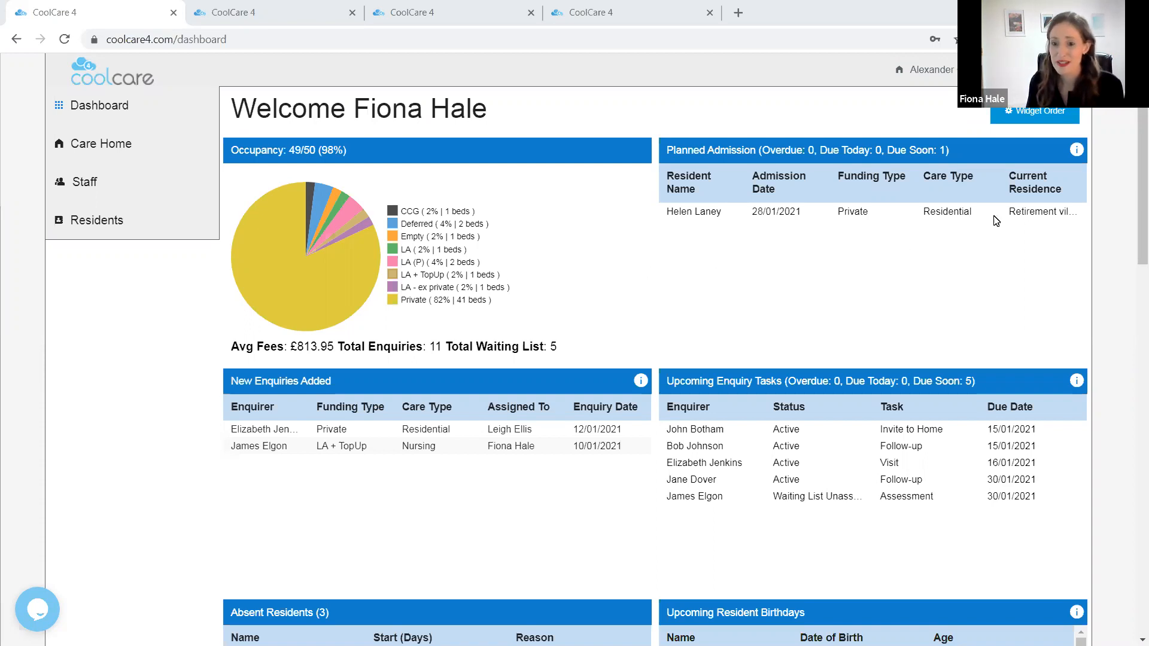
Step: Review the dashboard widgets from enquiries and absent residents through the full staff-on-shift list to calendar actions and staff appraisals
drag(1134, 145, 1134, 190)
scroll(1133, 189, down, 6)
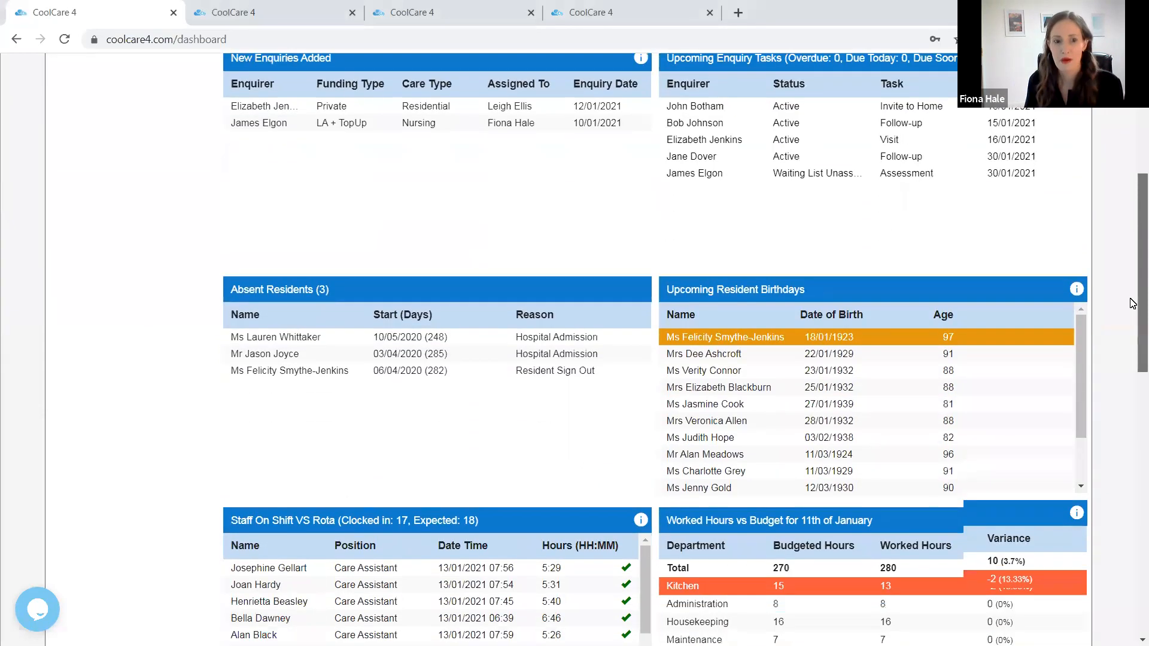
scroll(1131, 372, down, 4)
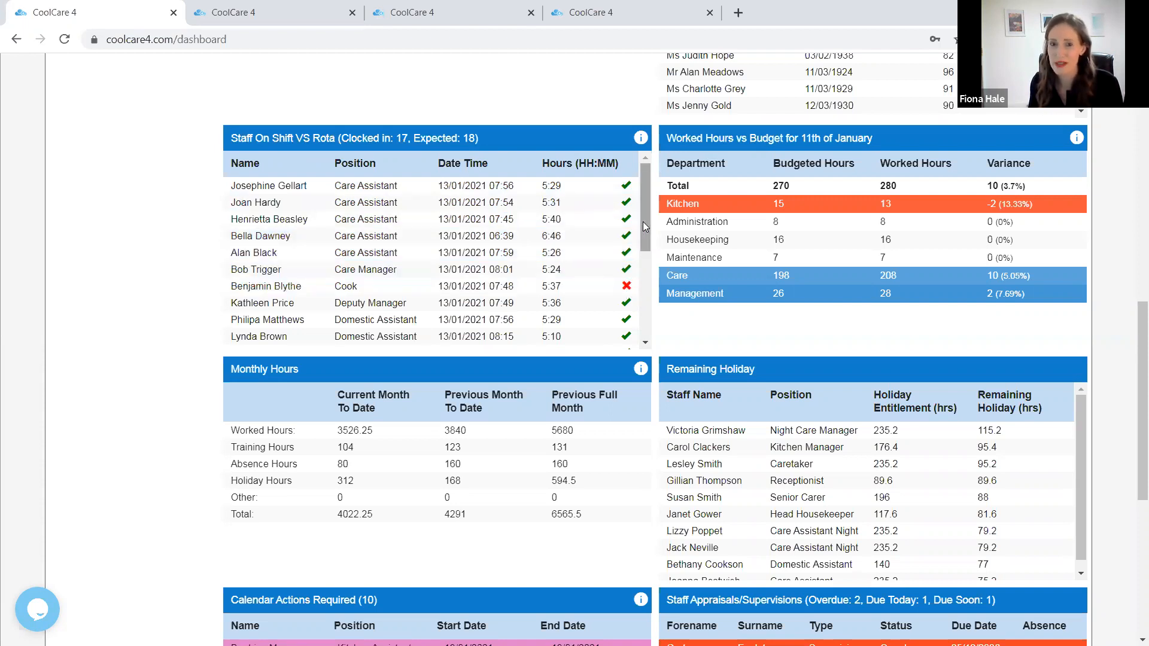
drag(642, 221, 636, 321)
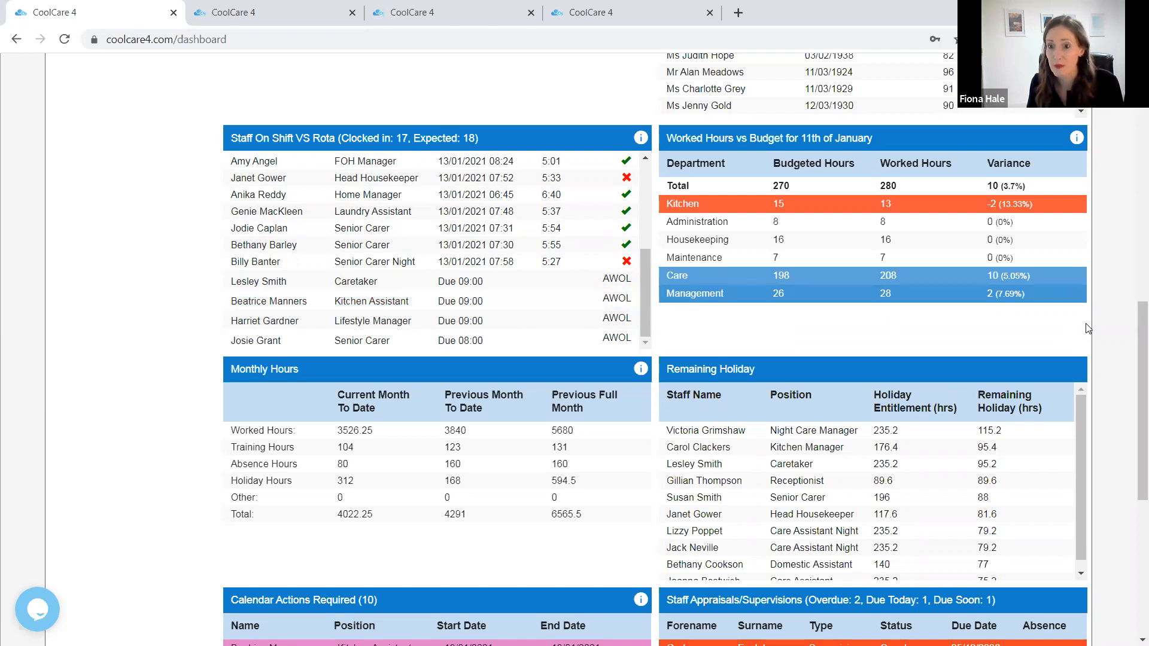
drag(1133, 327, 1133, 383)
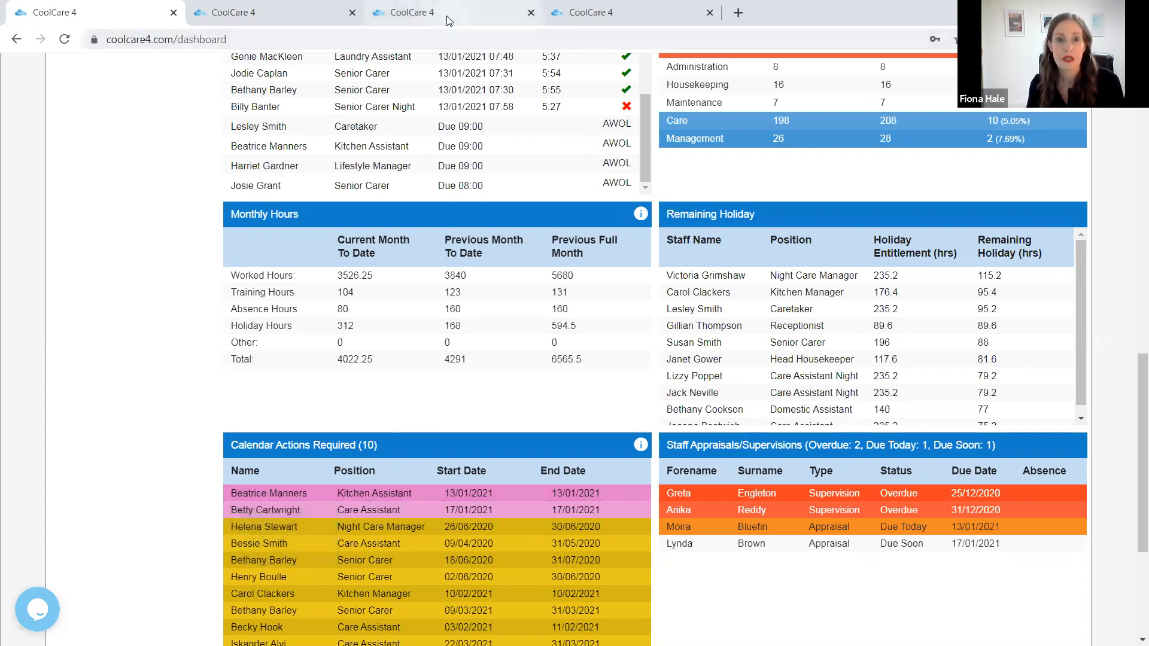
Step: Show only absences in the January 2021 staff calendar and open the absence record running from 13 to 27 January
click(246, 15)
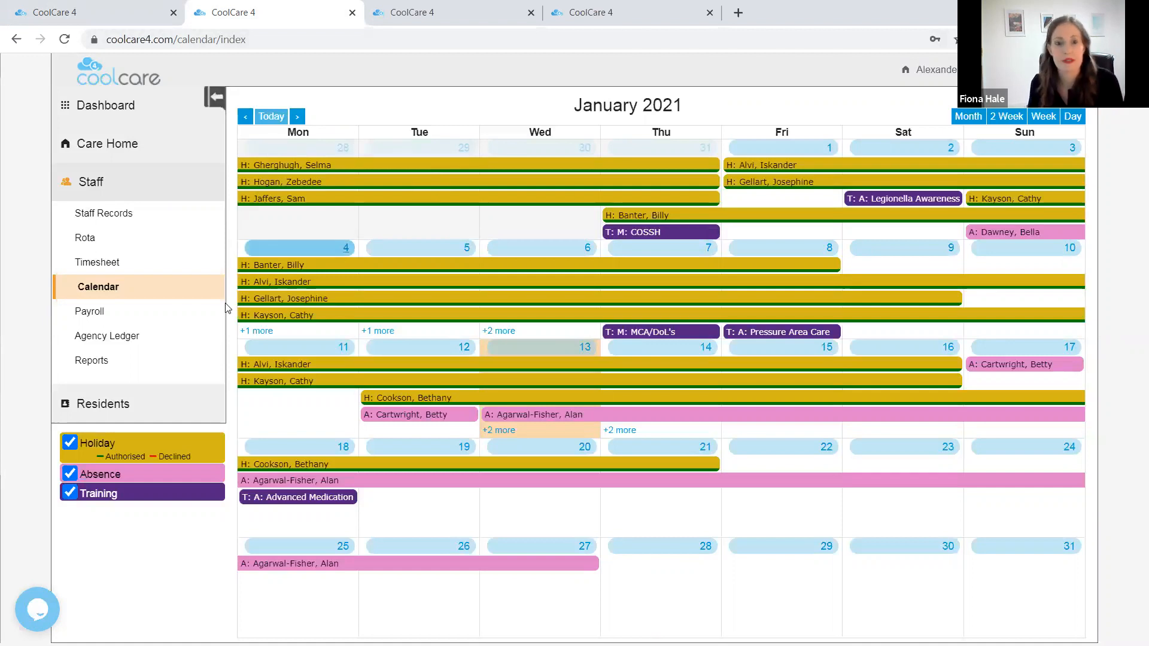
click(70, 443)
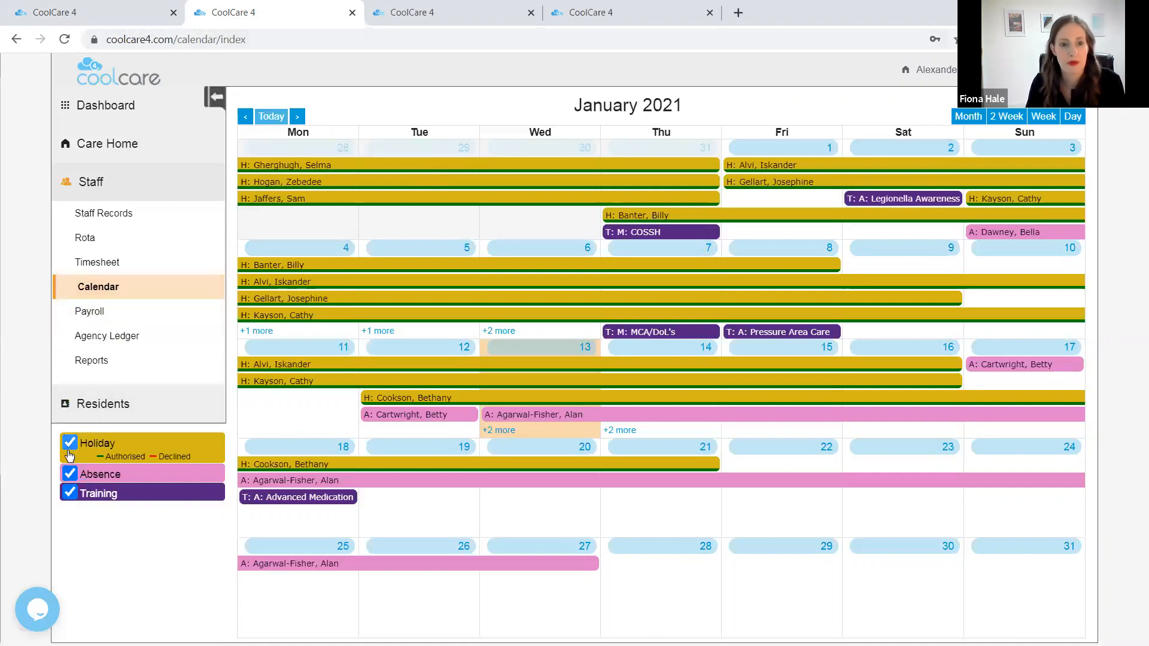
click(70, 492)
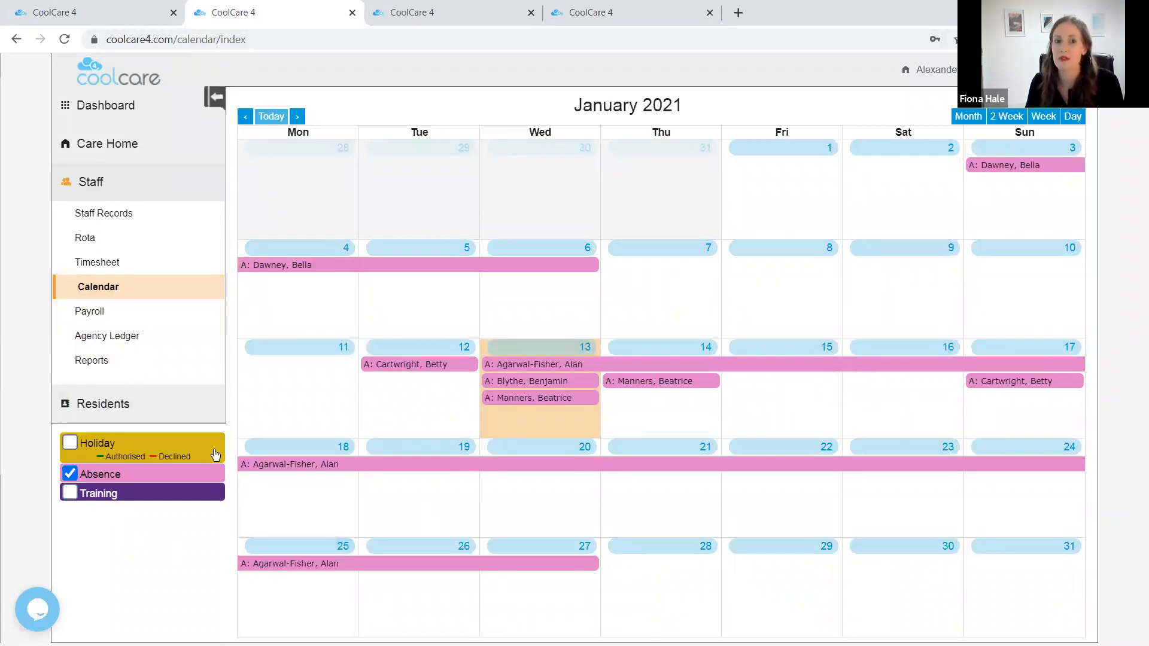
click(547, 362)
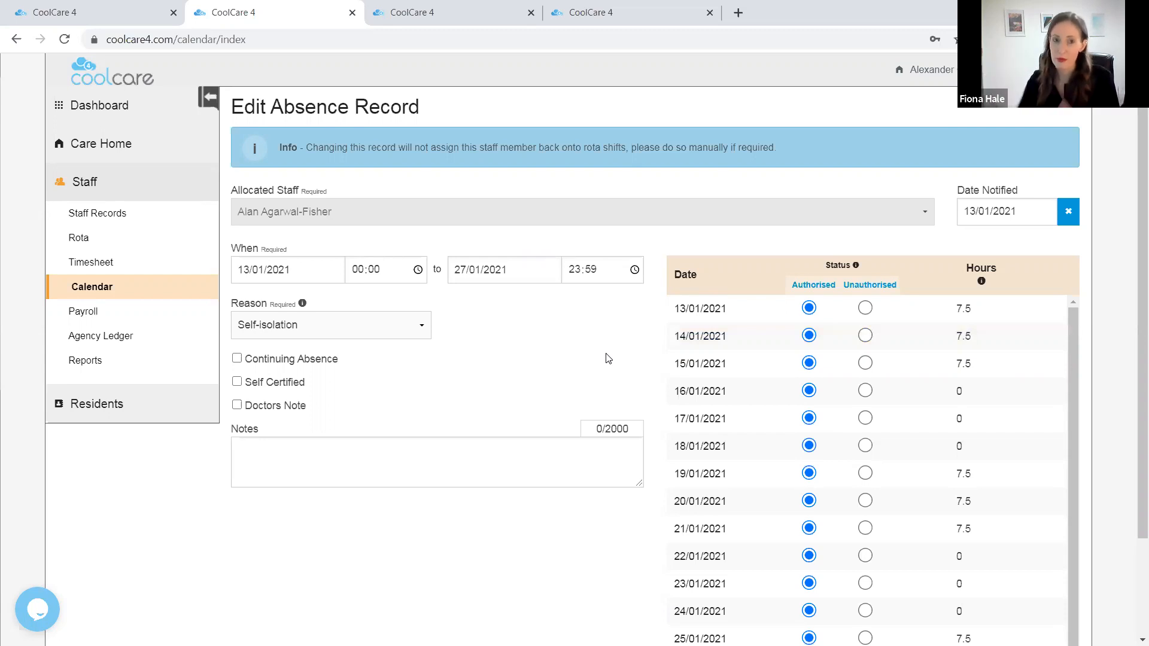
Step: Return to the staff calendar, hide holidays and training, and open the single-day absence record on 14 January
click(122, 297)
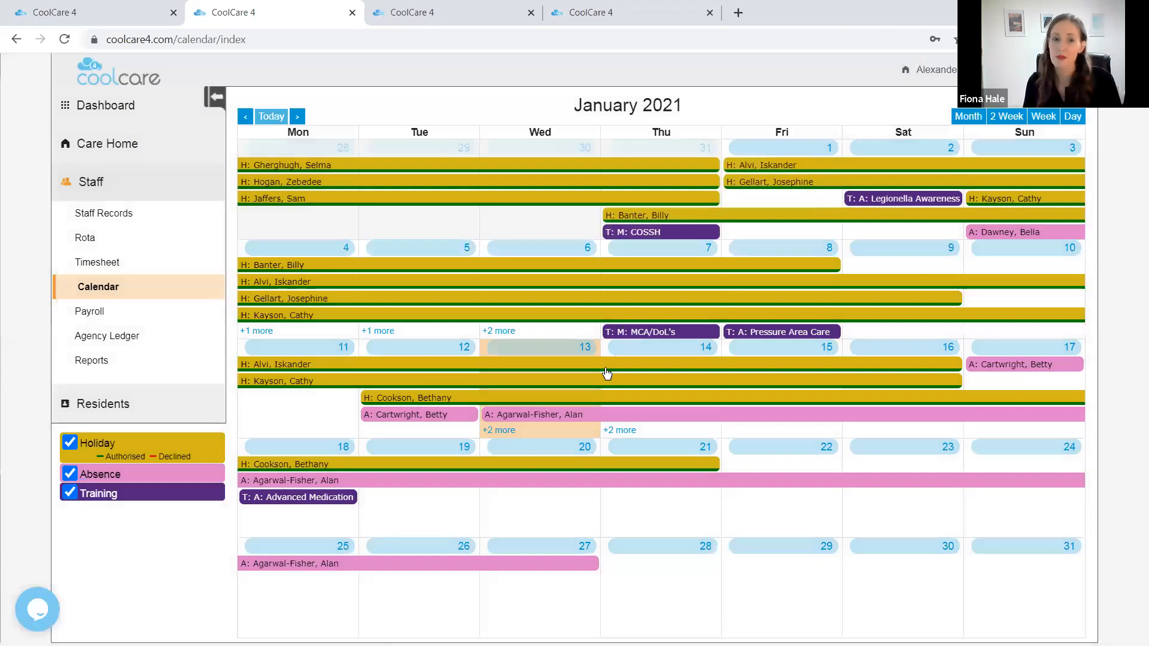
click(72, 493)
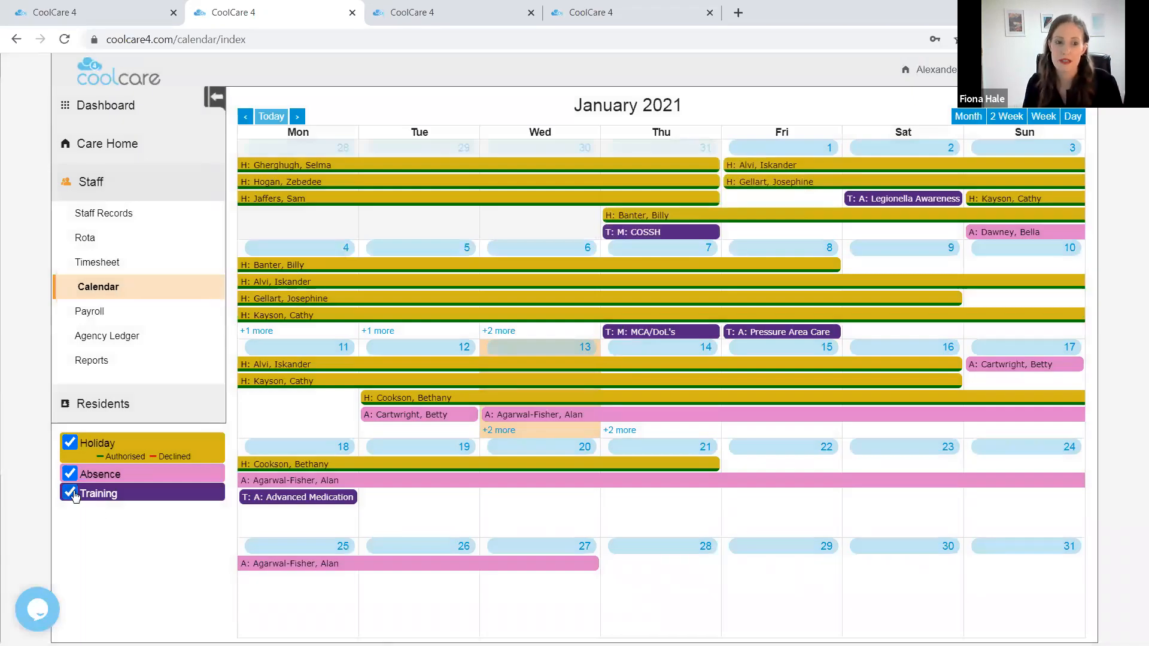
click(110, 444)
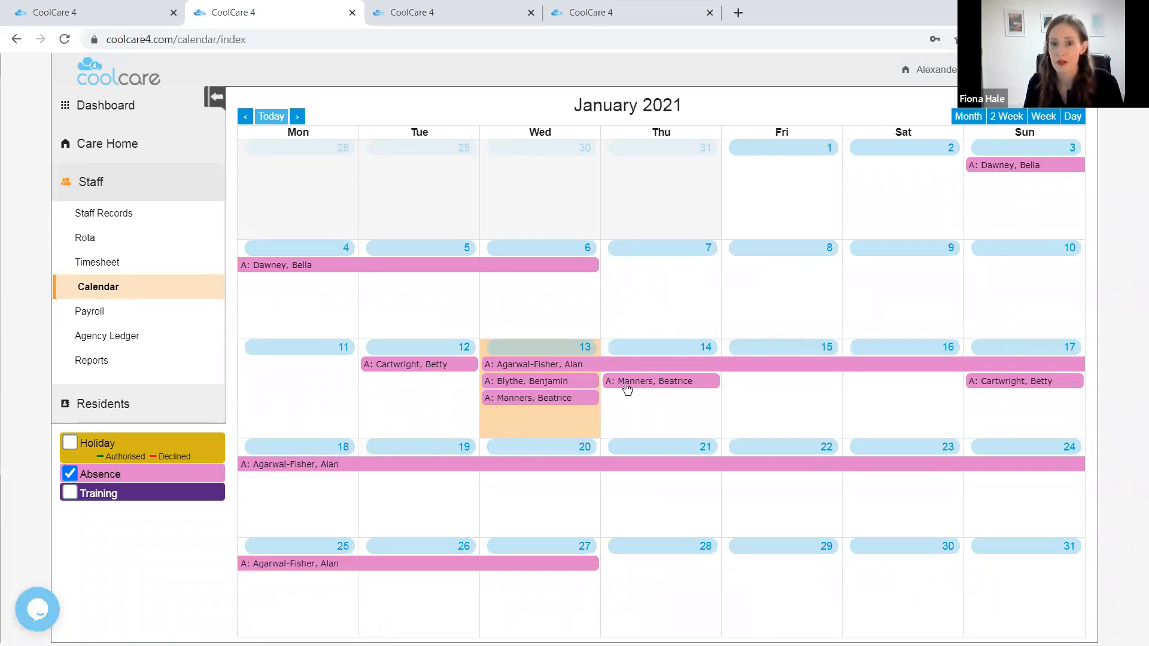
click(627, 388)
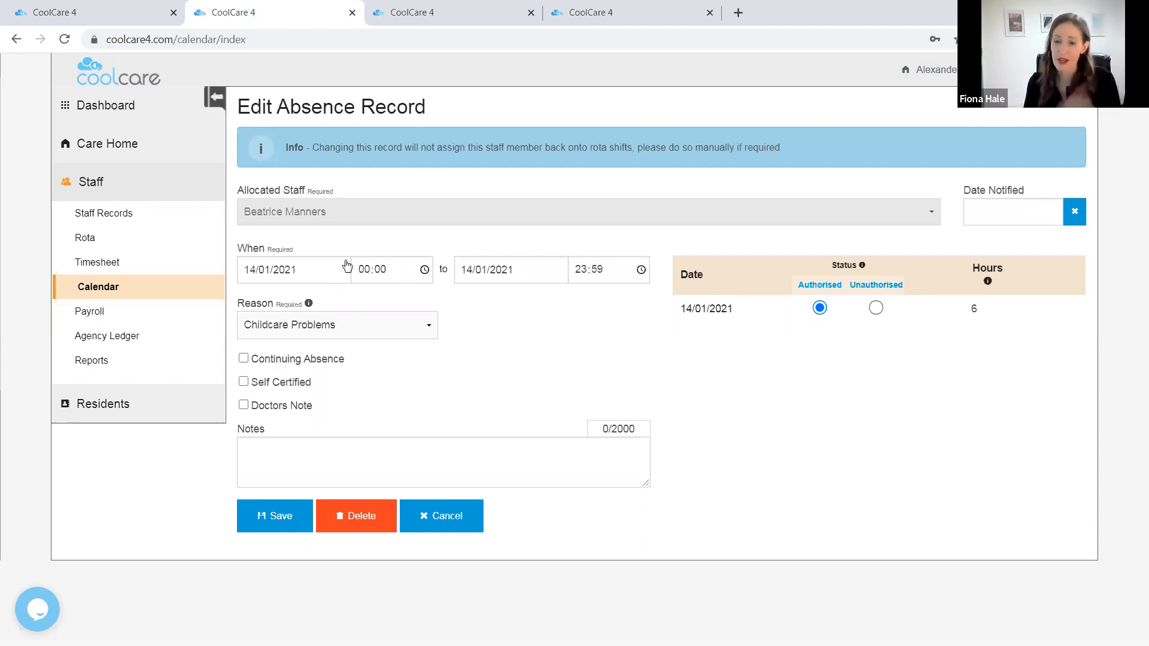
Step: Examine the Care Mornings shifts on the rota from 13 January to early February for absences left uncovered
click(423, 12)
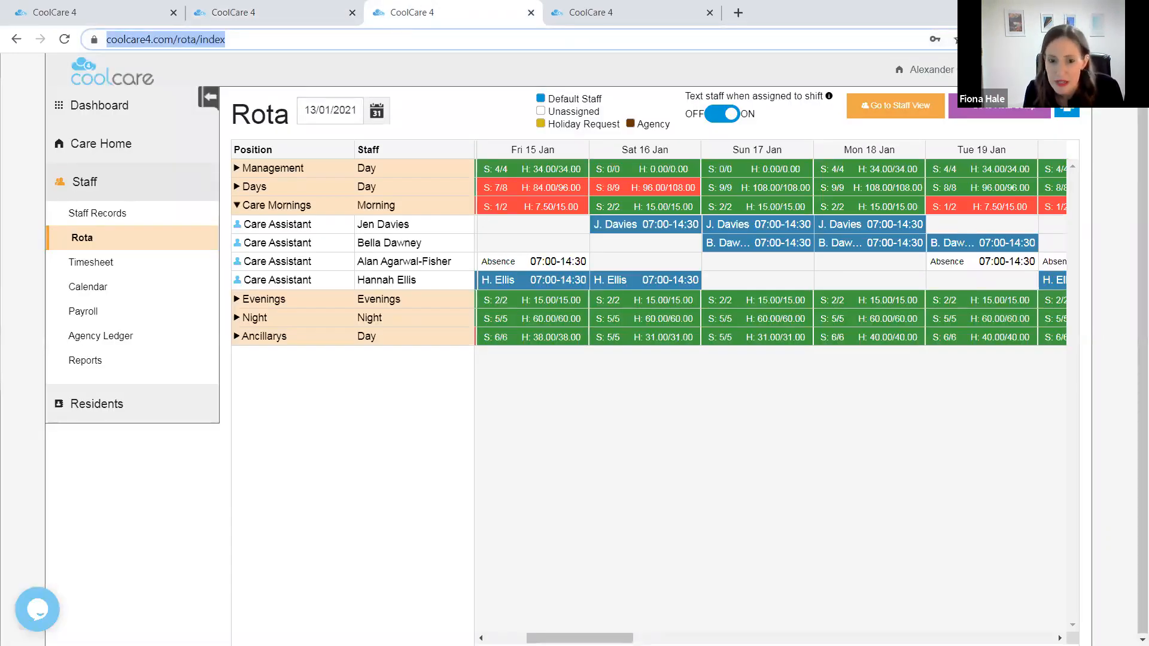
drag(592, 638, 553, 638)
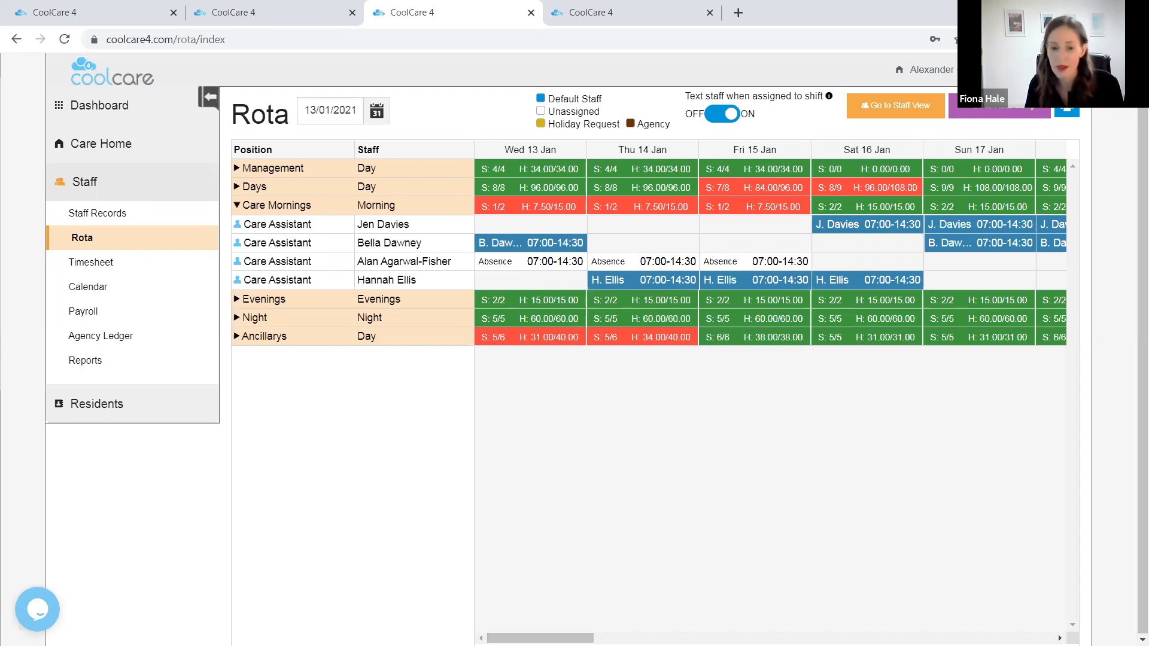
drag(540, 638, 774, 638)
drag(805, 638, 860, 638)
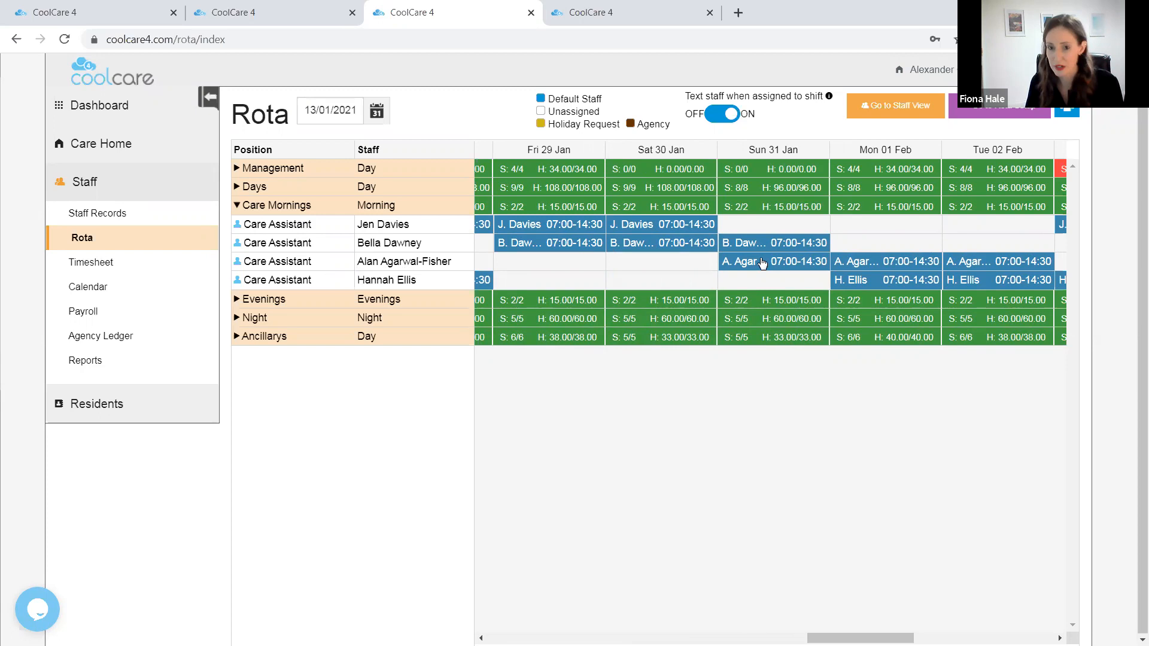
drag(861, 638, 575, 638)
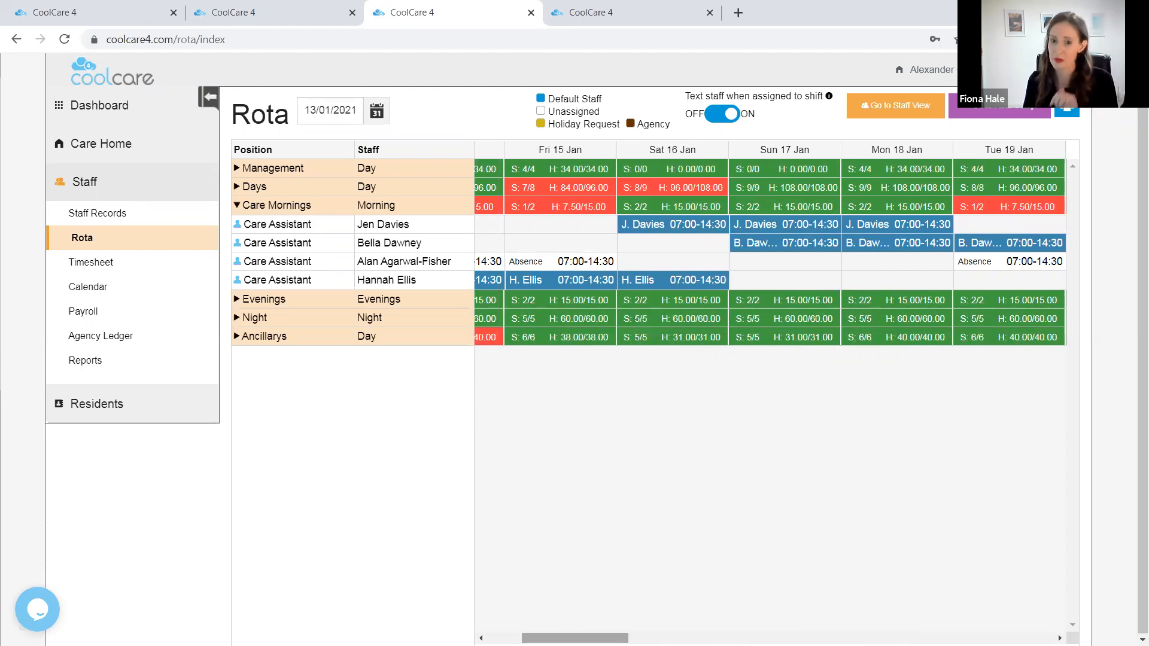
drag(575, 638, 540, 639)
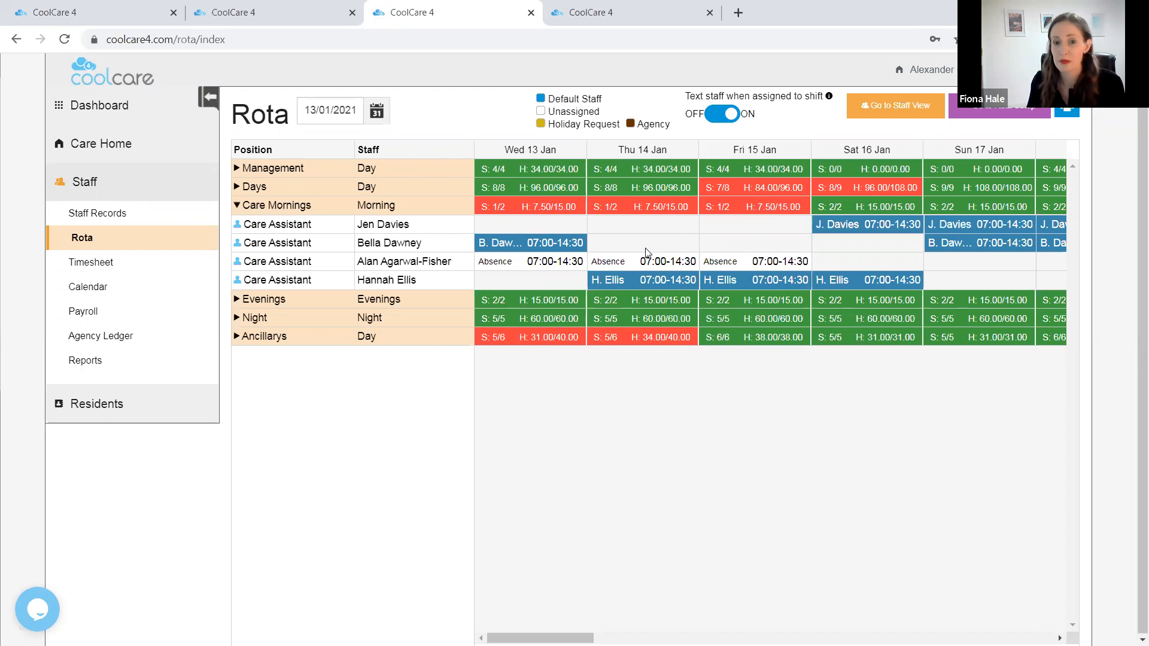
drag(539, 638, 485, 609)
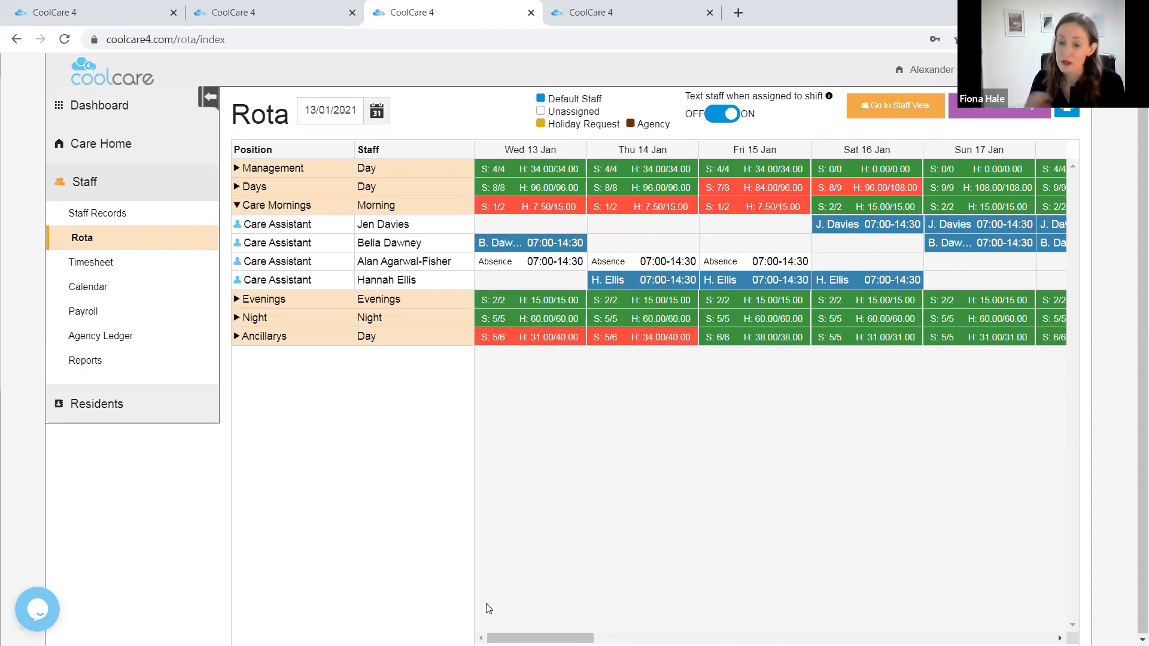
Step: For the uncovered 14 January care morning shift, message an available care assistant and assign the staff member marked as having accepted
click(638, 262)
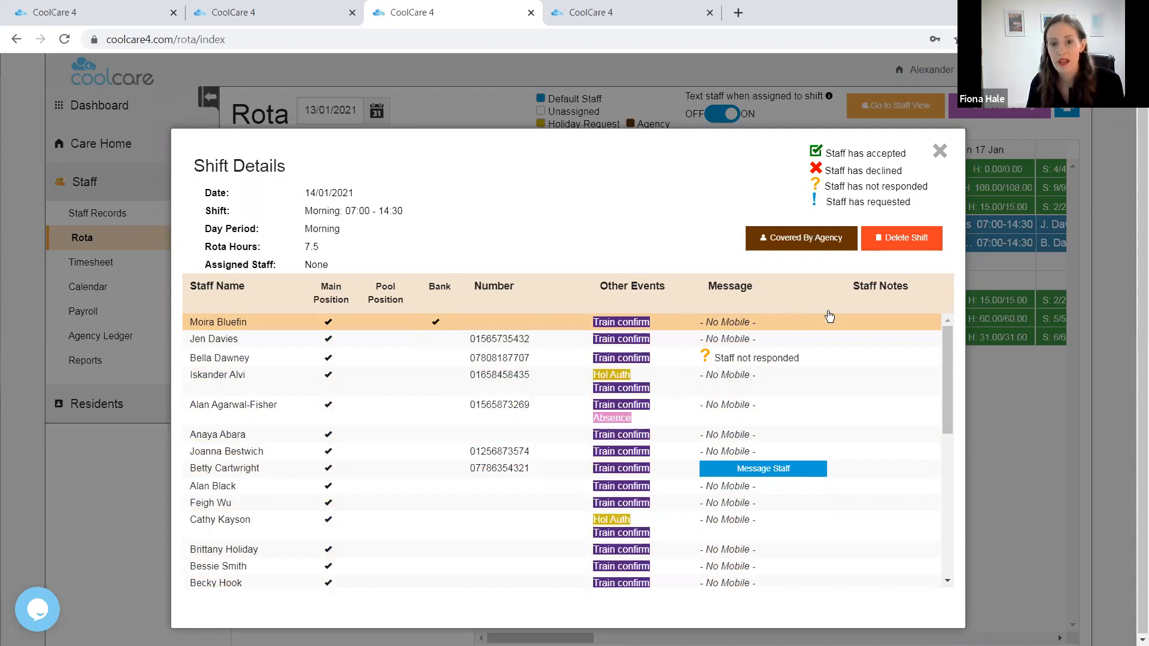
drag(951, 344, 943, 466)
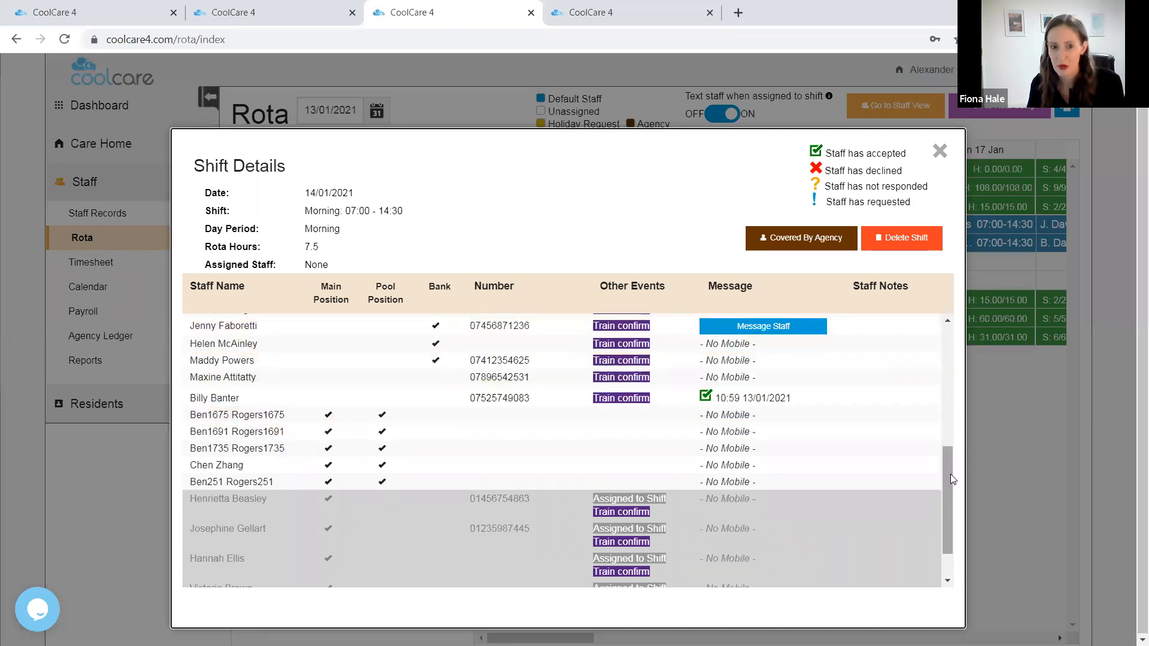
drag(951, 477, 942, 525)
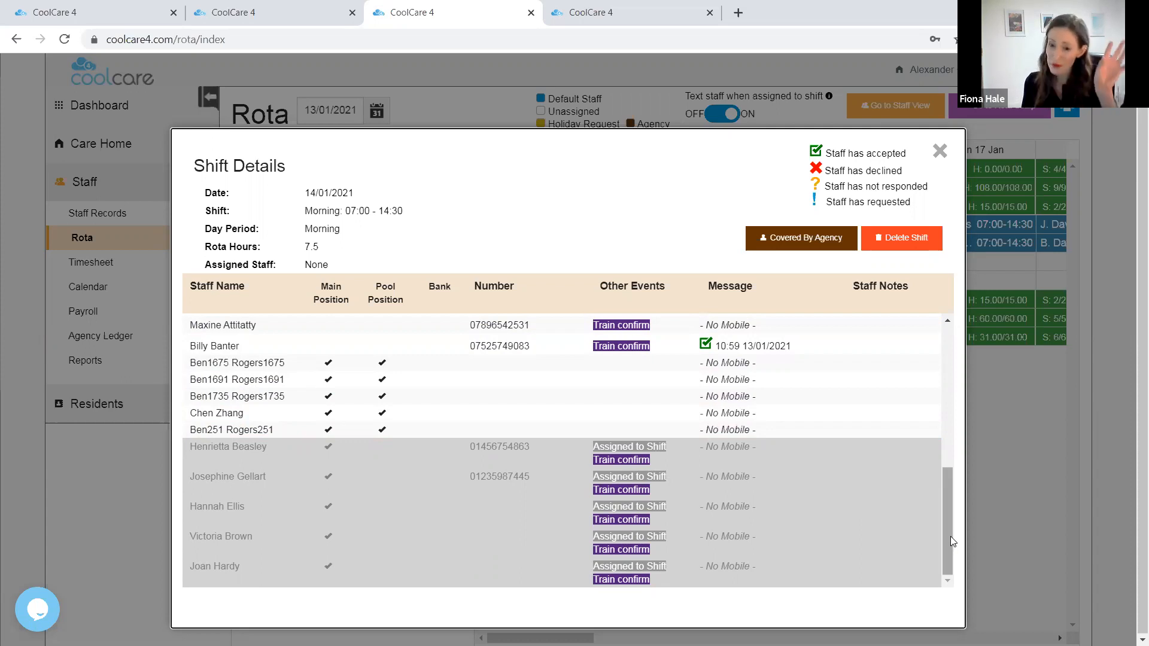
drag(947, 539, 942, 422)
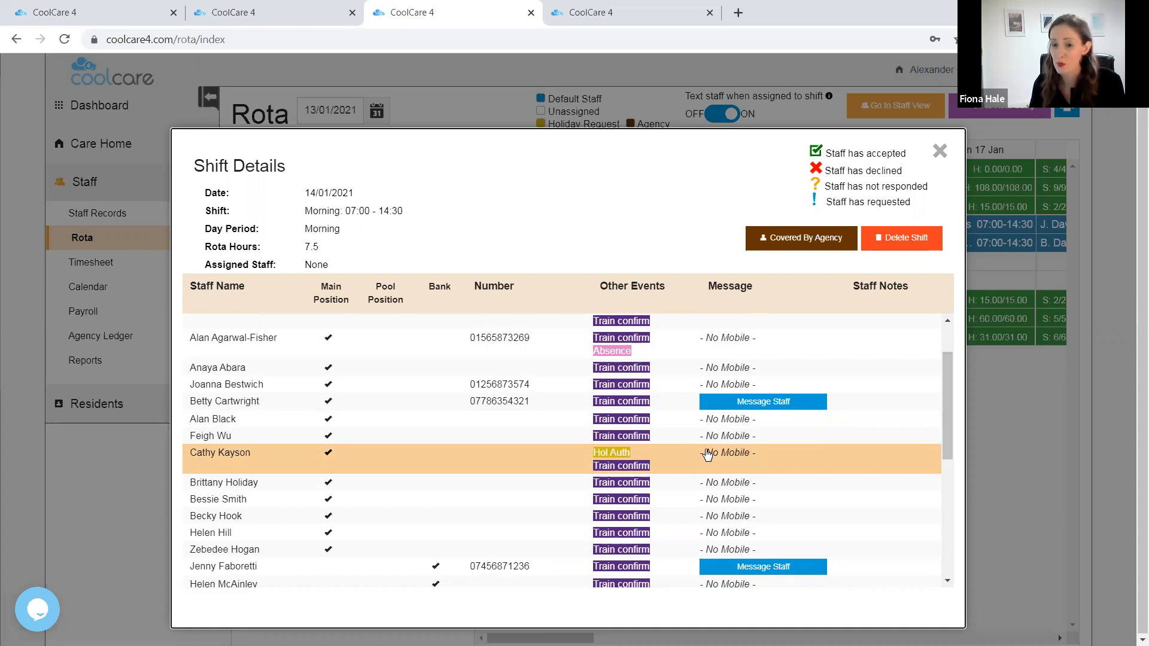
click(780, 403)
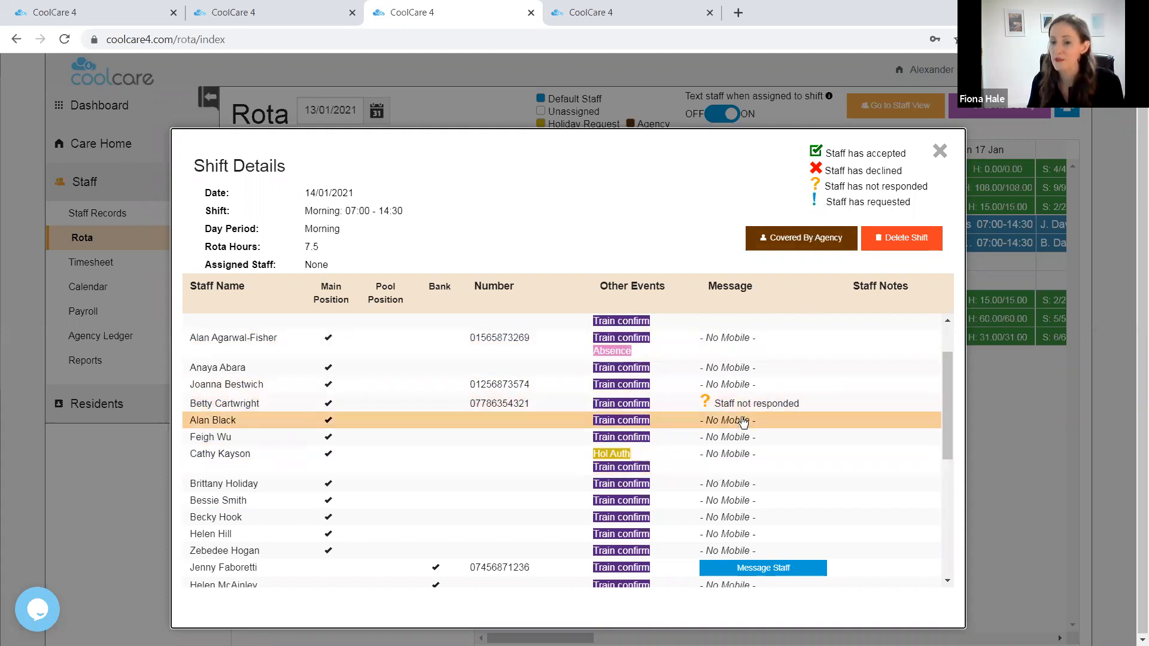
drag(944, 399, 942, 458)
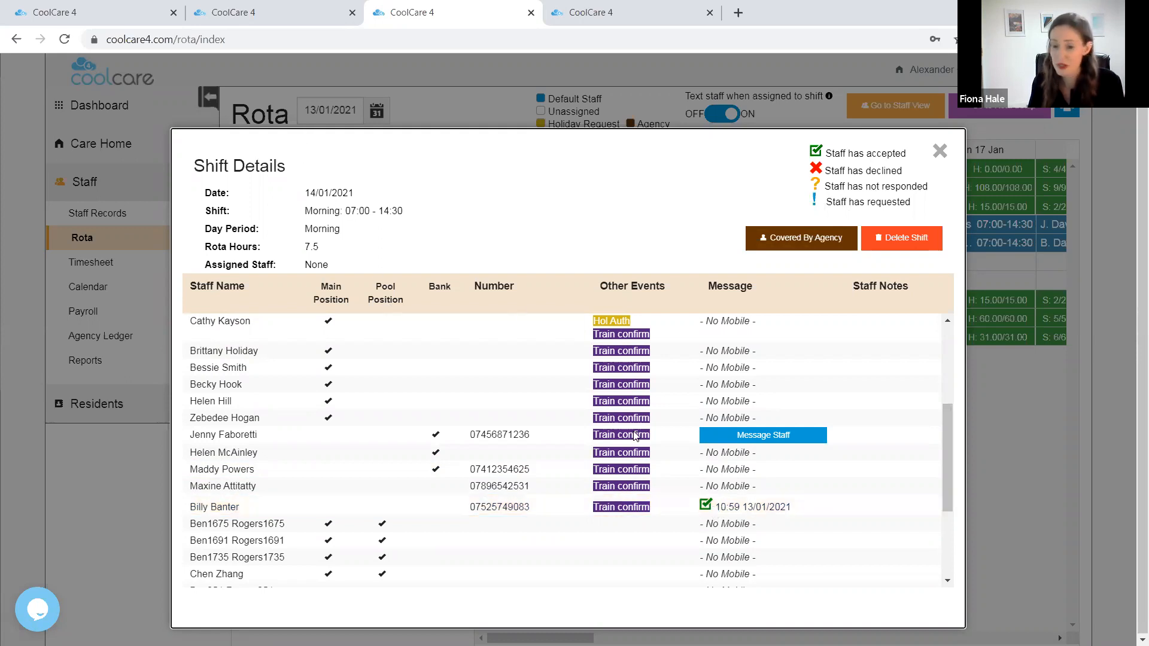
click(678, 509)
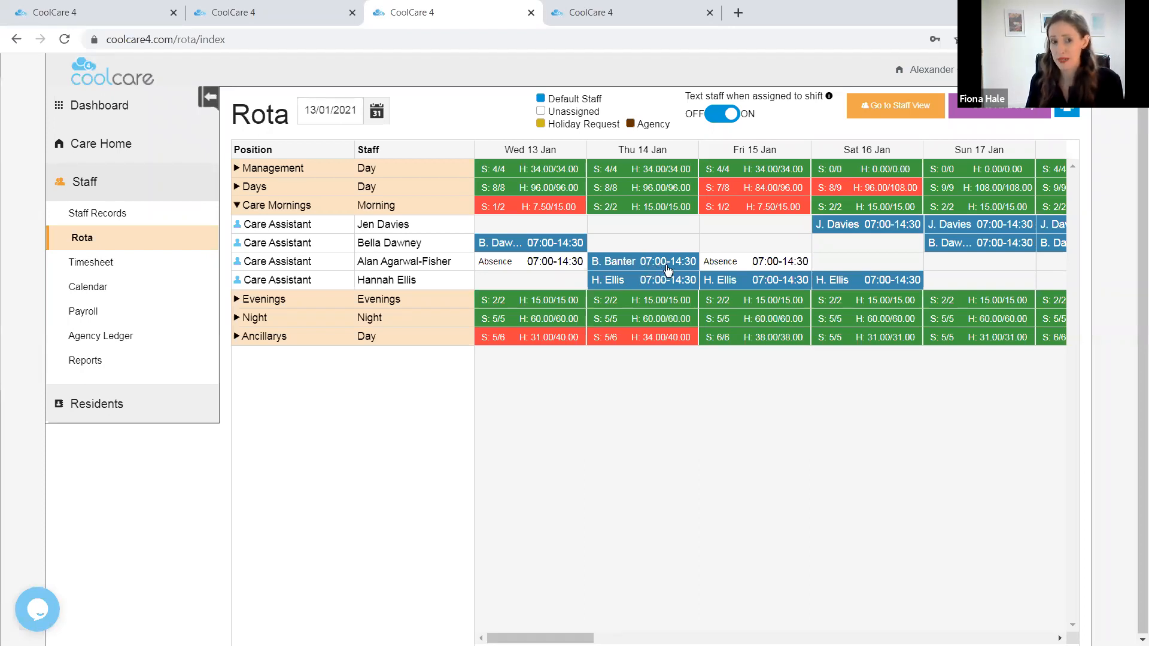
Step: Review the staff availability and message responses for the uncovered 15 January morning shift, and close its details
click(732, 262)
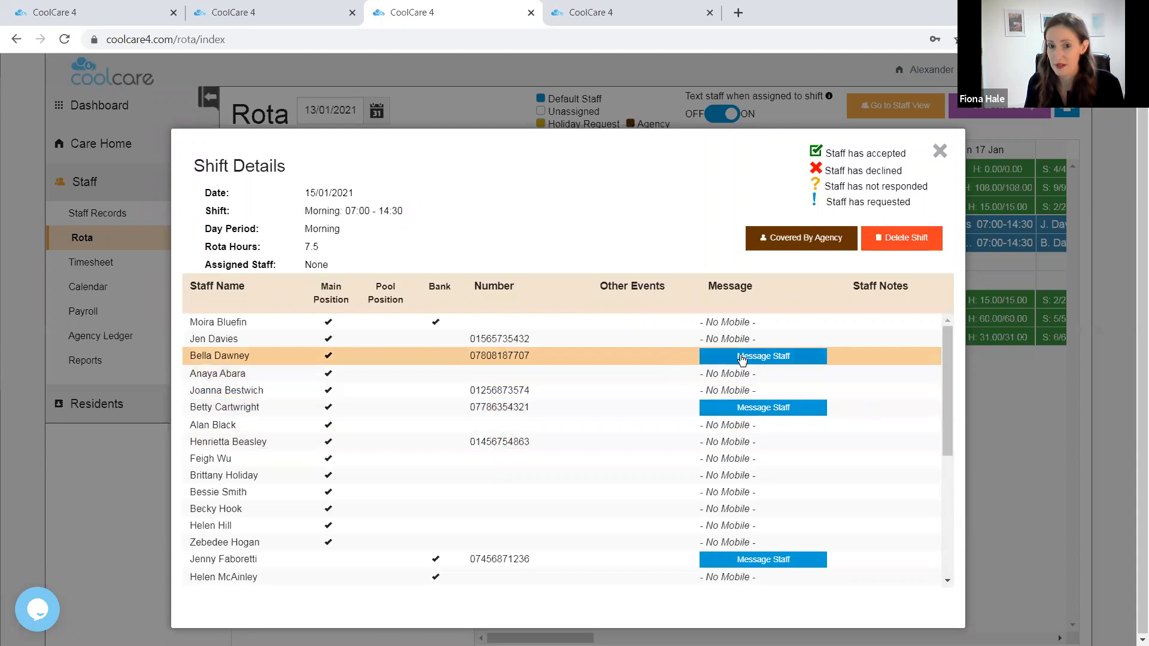
drag(950, 363, 929, 495)
scroll(929, 494, up, 4)
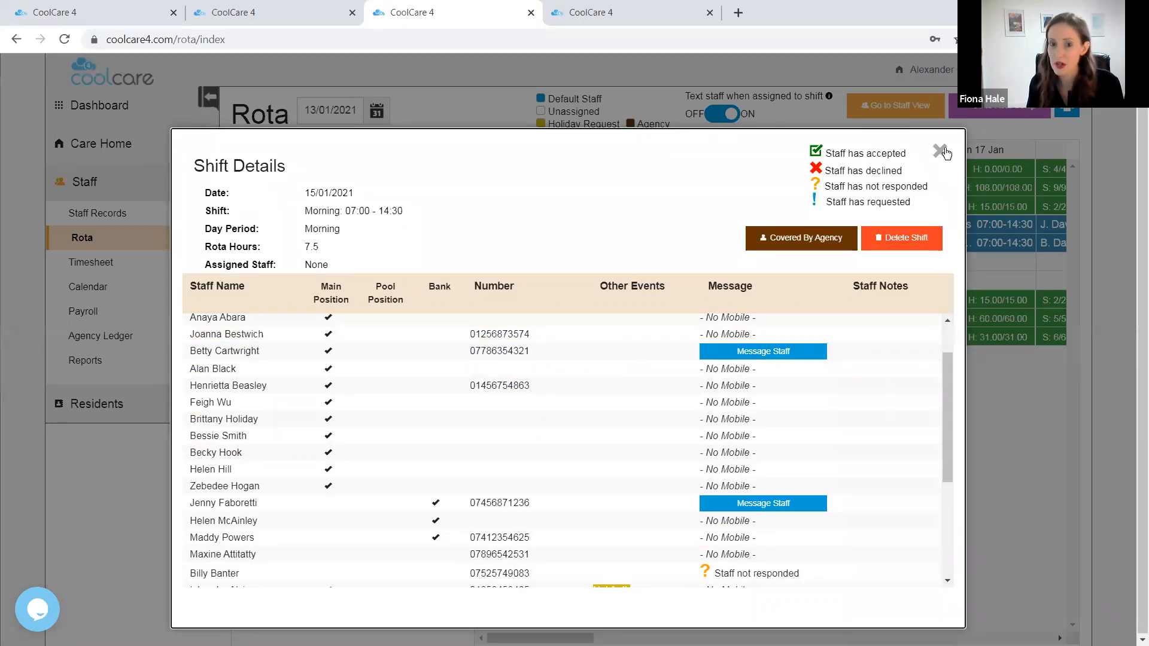
click(941, 150)
Step: Assign the staff member who requested the shift to the uncovered 20 January care morning shift
drag(538, 639, 635, 638)
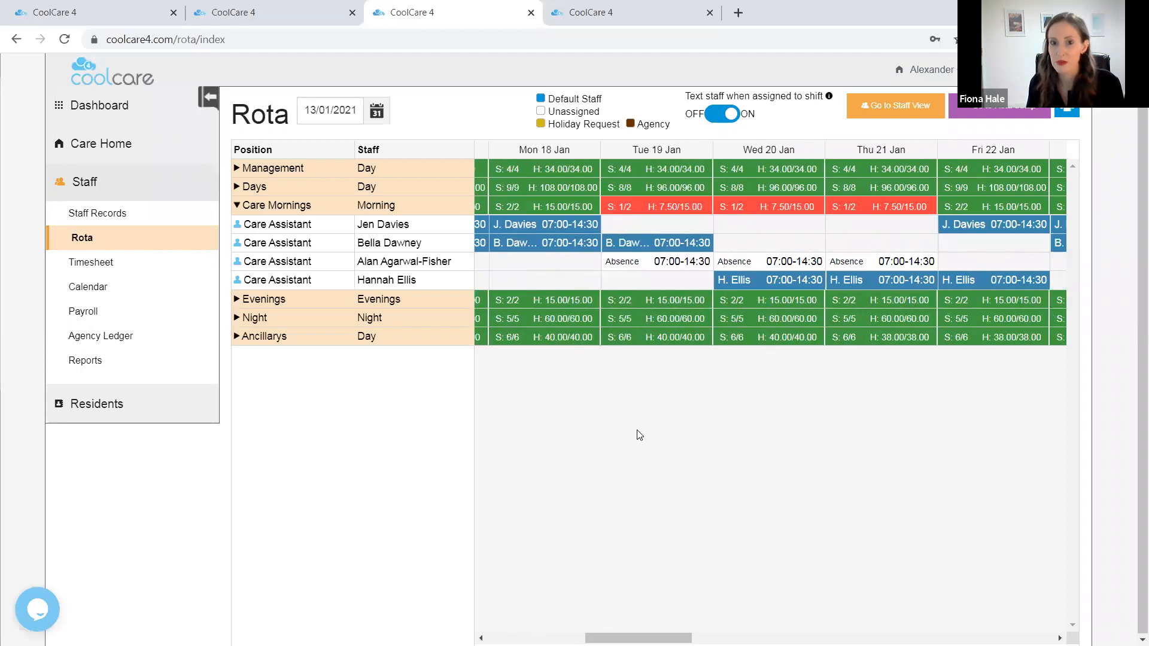
click(799, 261)
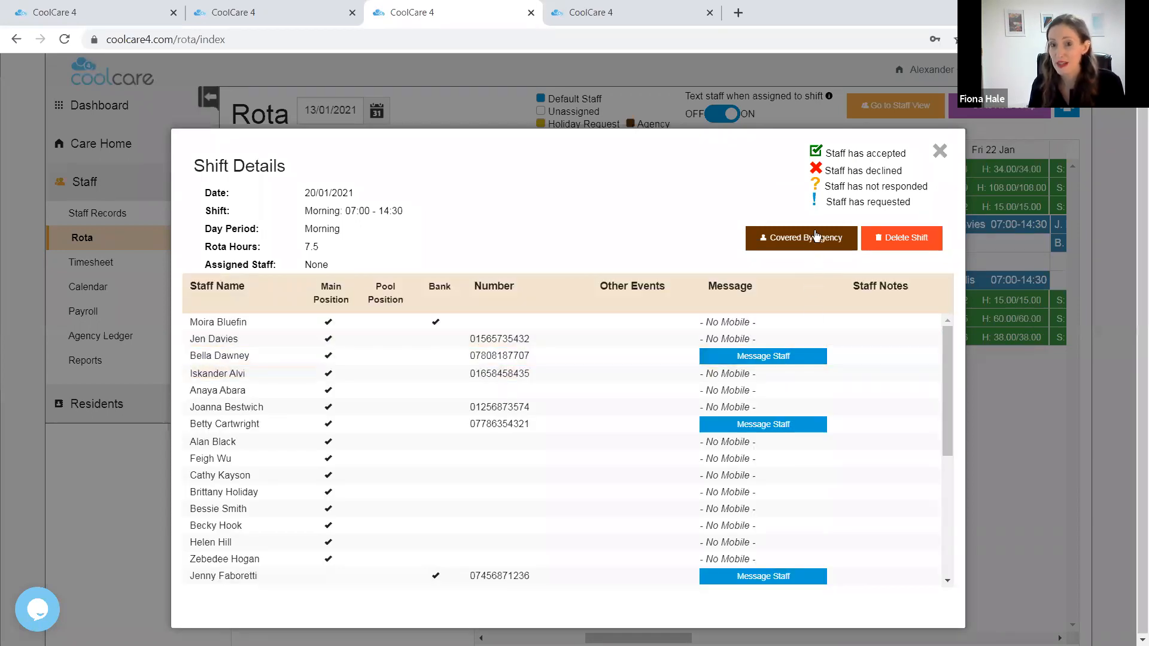
drag(951, 338, 938, 388)
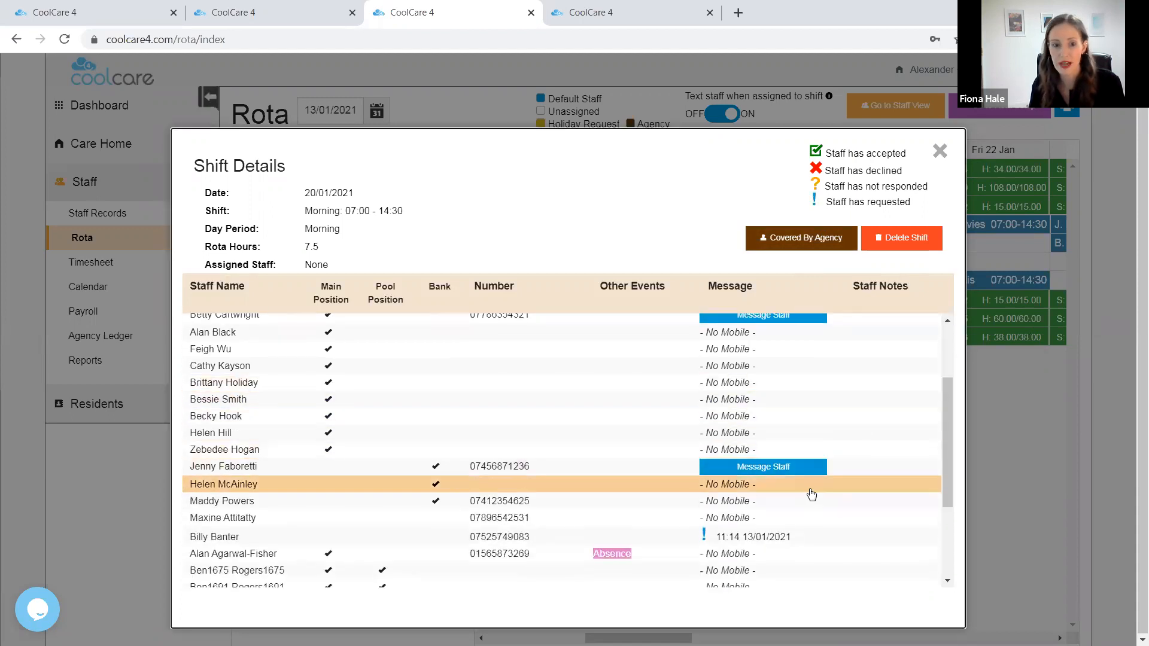
click(493, 539)
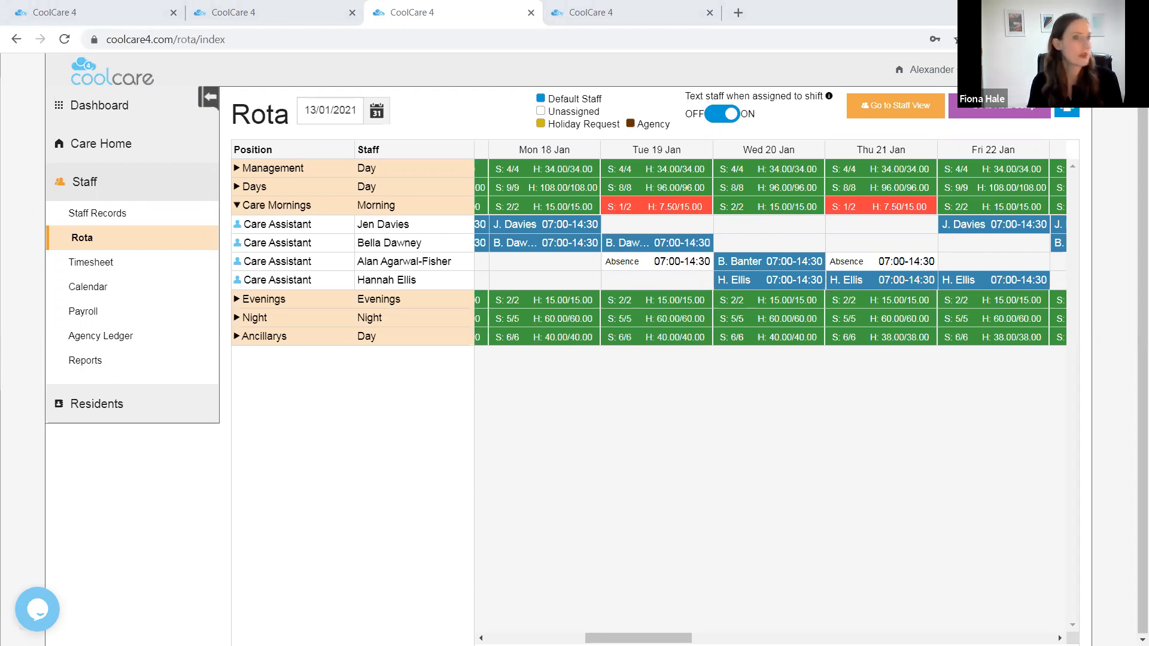
Step: Switch to the Staff Portal and log in with the staff member's username and password
double_click(564, 12)
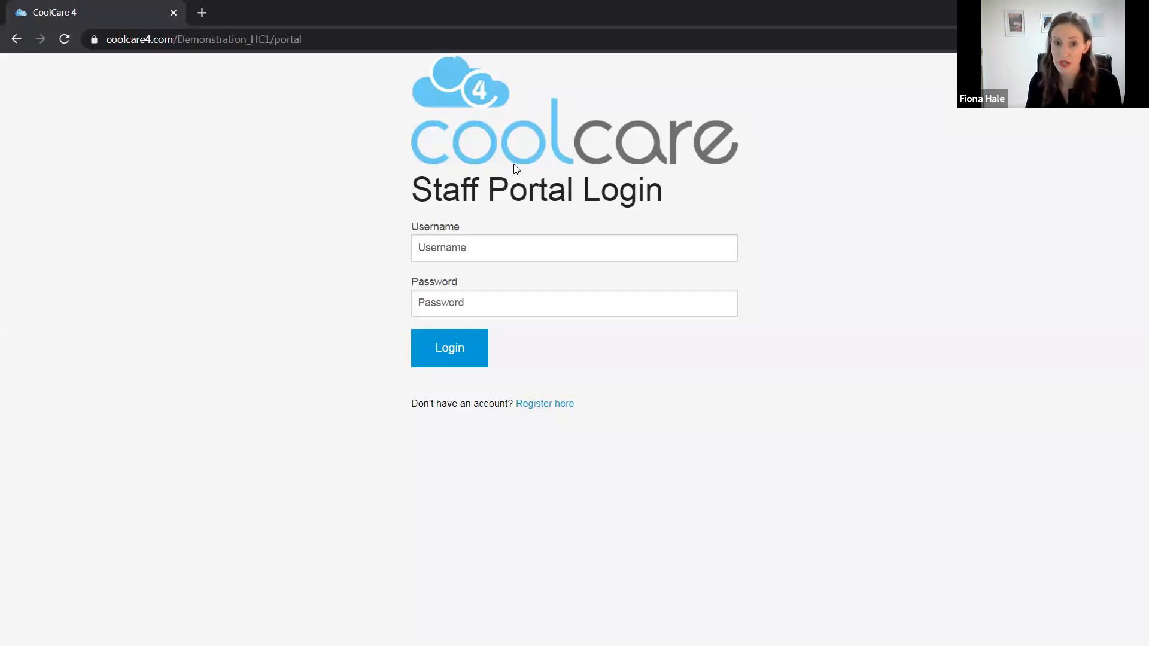
click(467, 252)
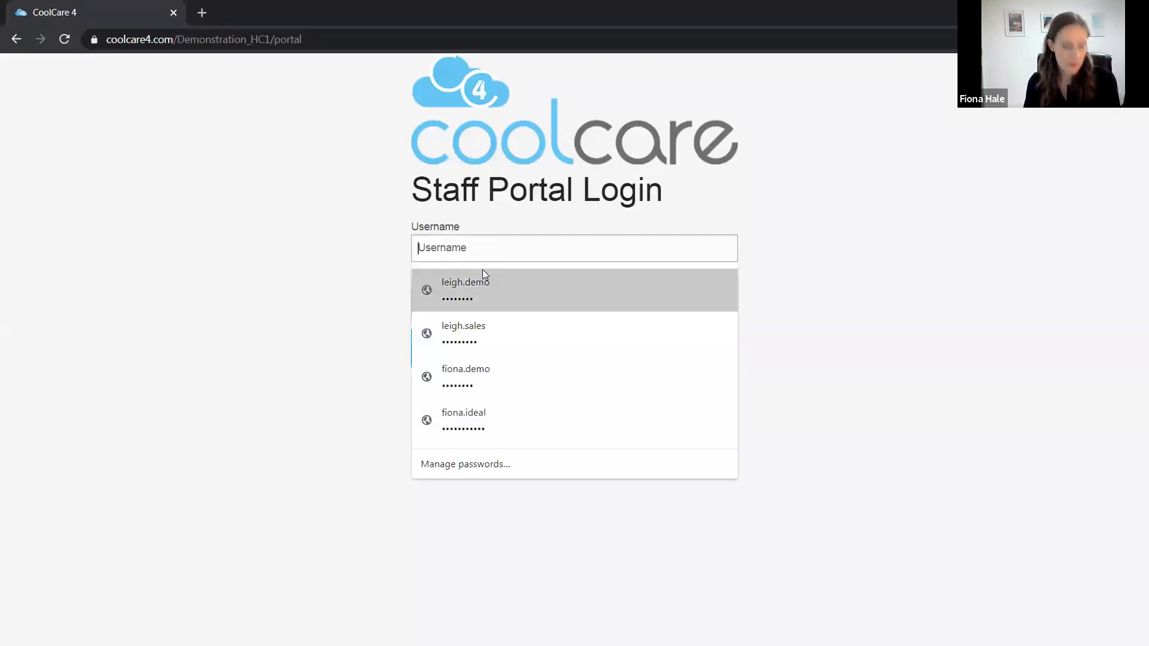
text(billy.banter)
key(Tab)
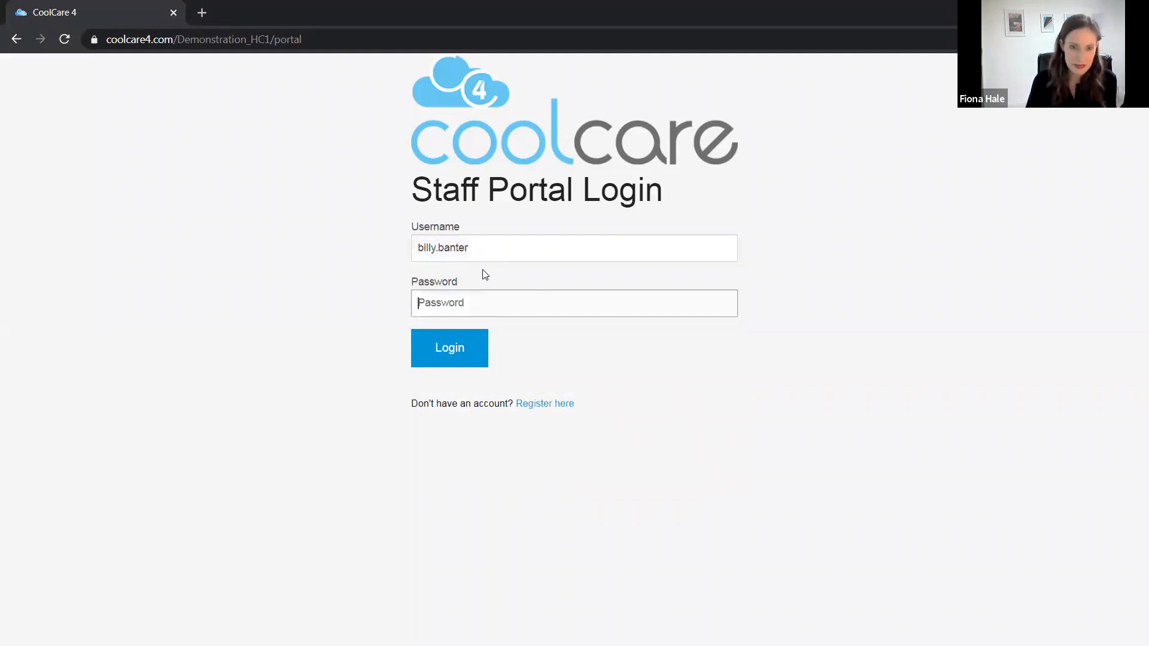
text(•••••••••)
key(Return)
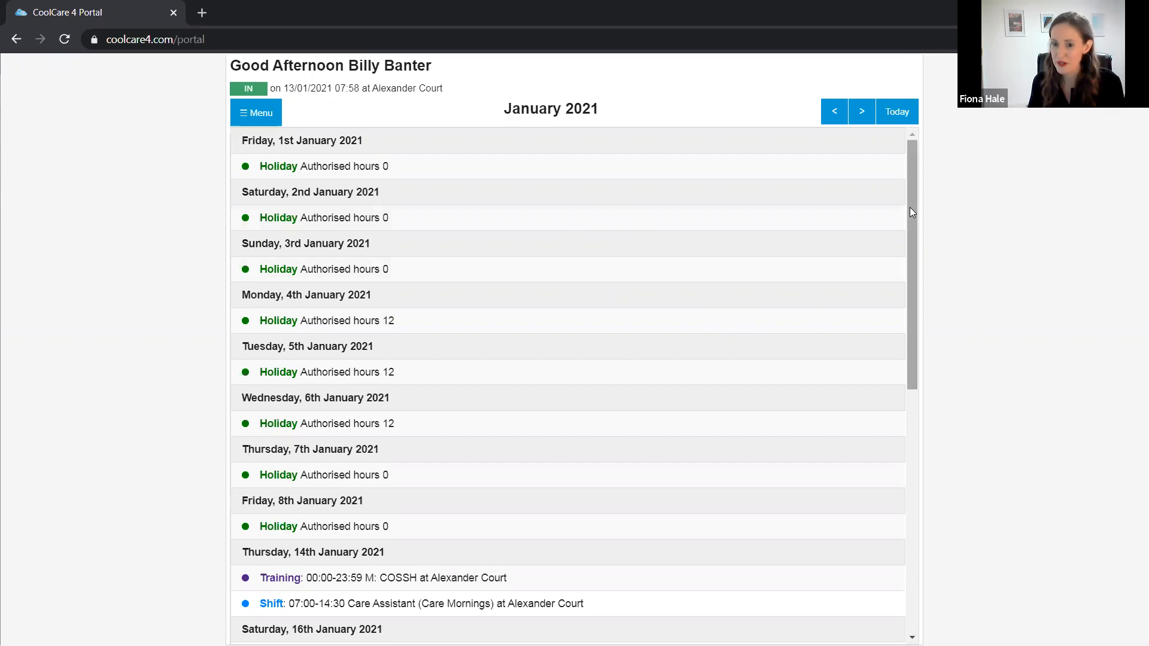
Step: Open the available shifts after reviewing the January calendar, and mark the home-requested 15 January 07:00-14:30 shift as Can Cover
drag(914, 205, 896, 402)
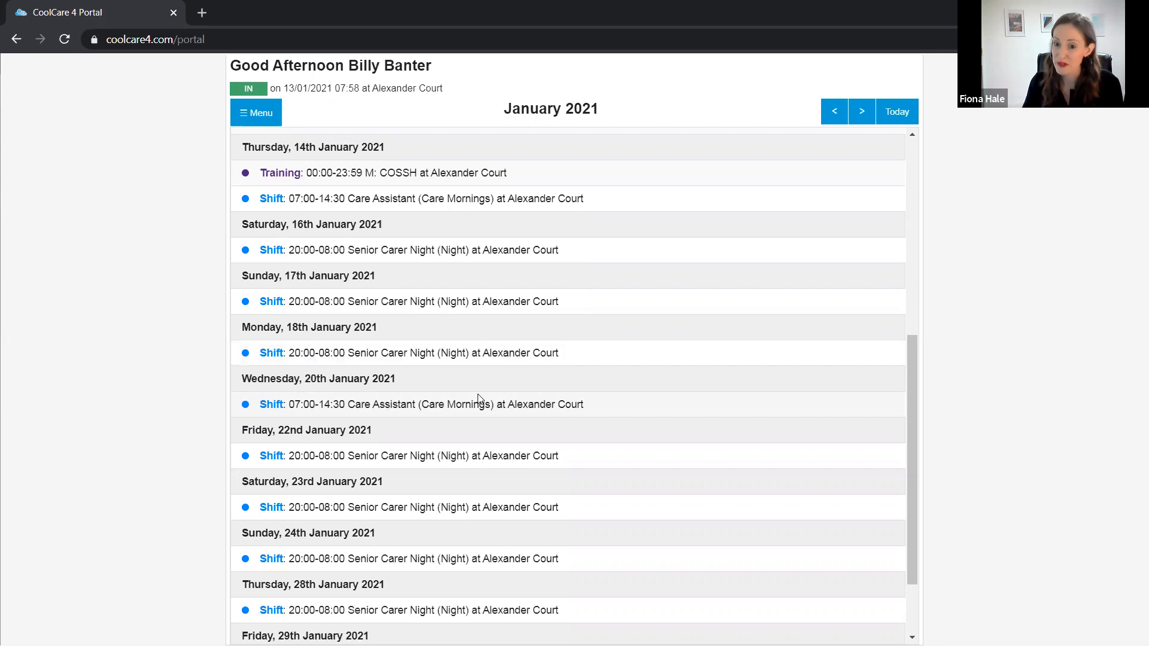
click(256, 114)
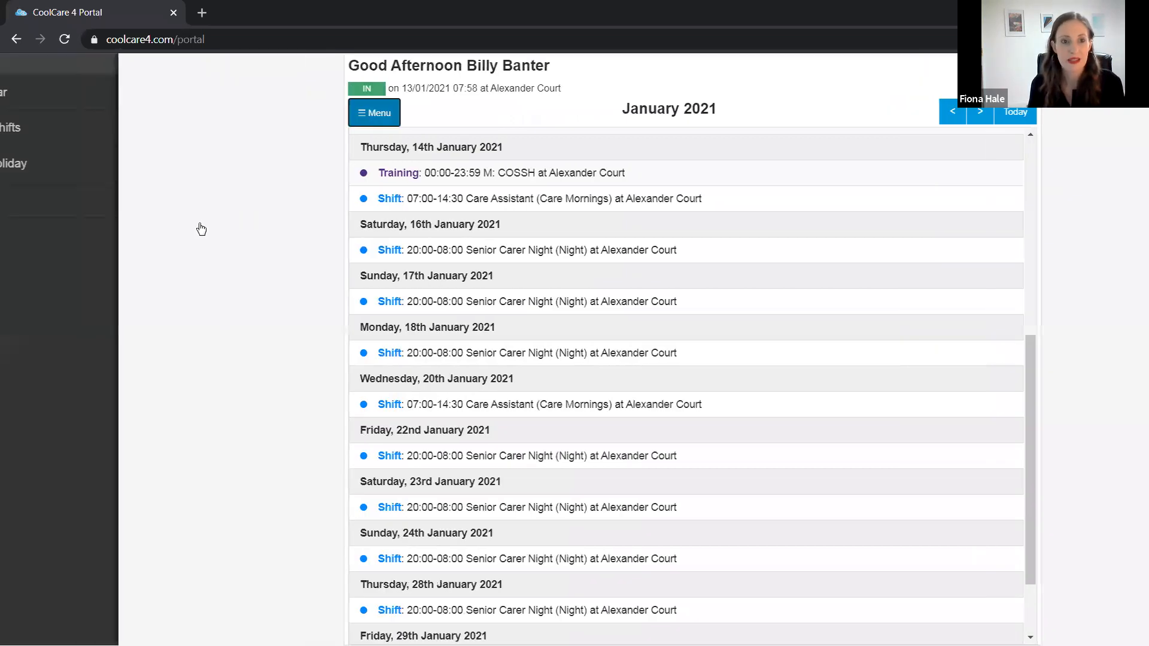
click(83, 128)
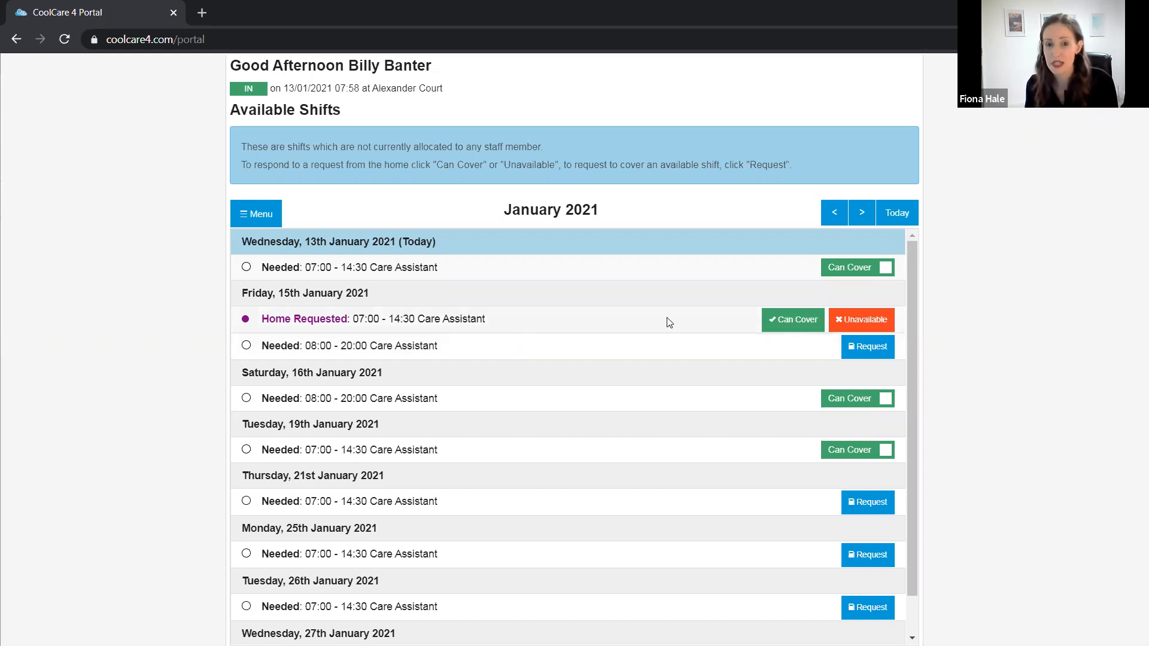
click(780, 324)
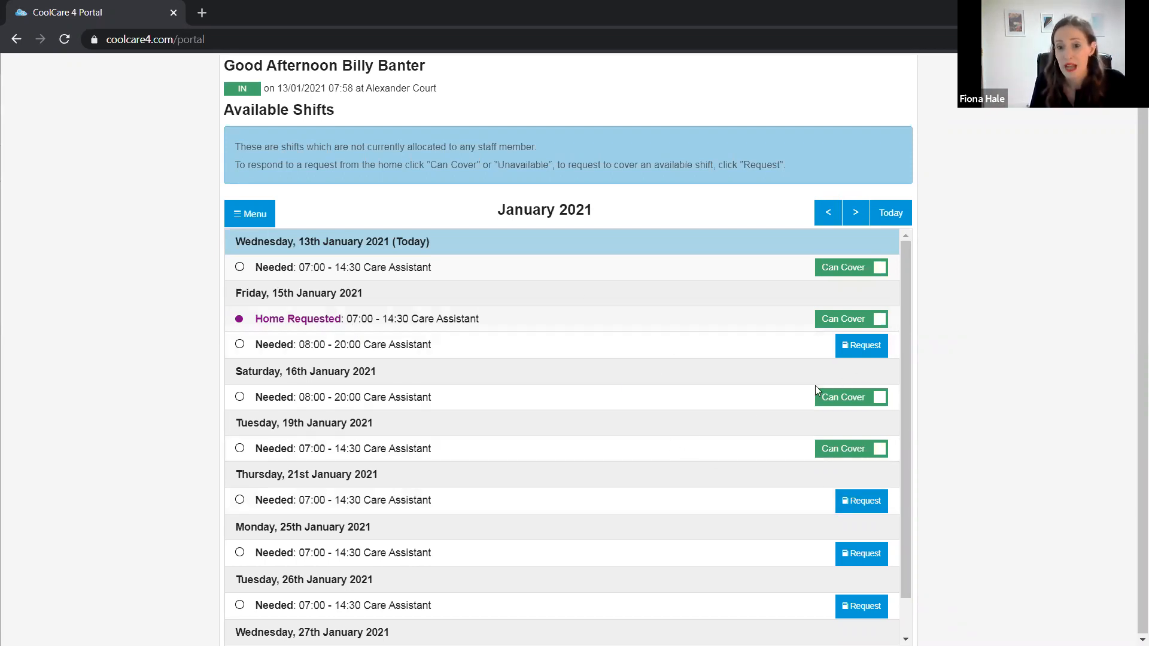
Step: Request the 21 January and 25 January care assistant shifts, and change the 21 January response to Unavailable
scroll(737, 505, down, 1)
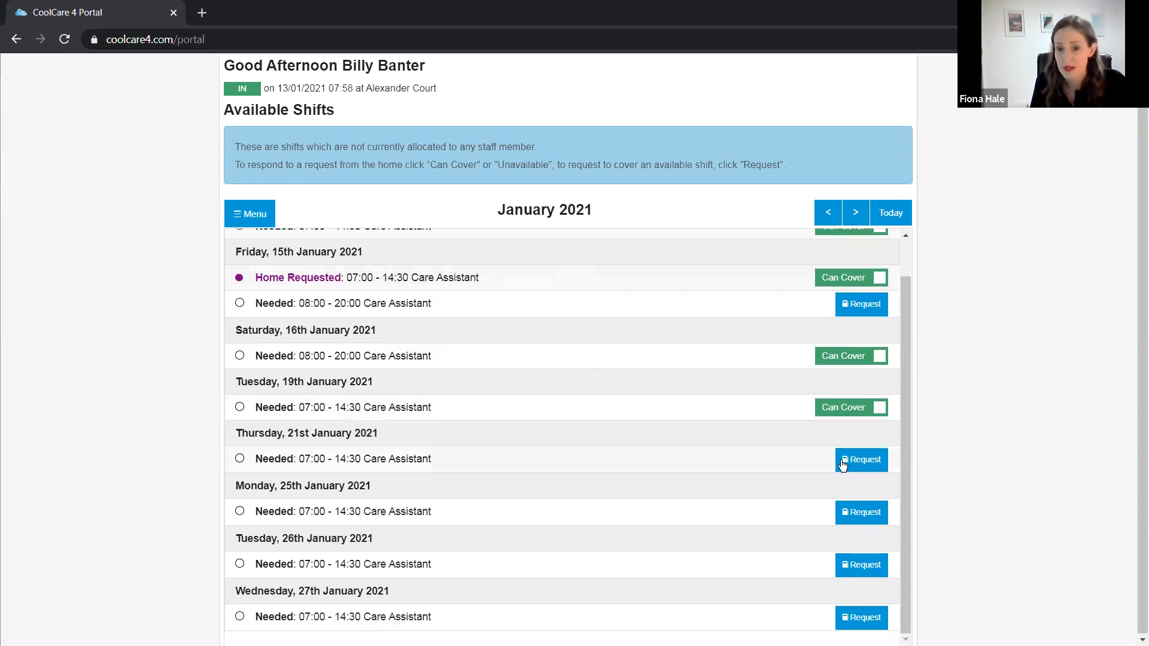
click(851, 463)
click(868, 548)
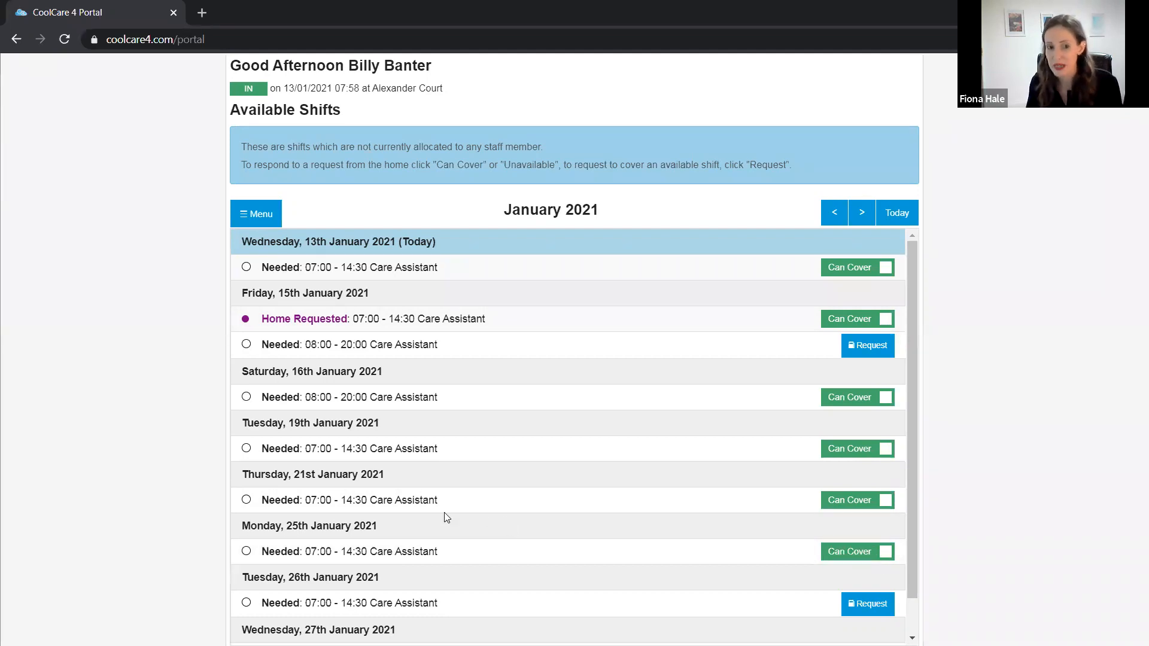
click(854, 502)
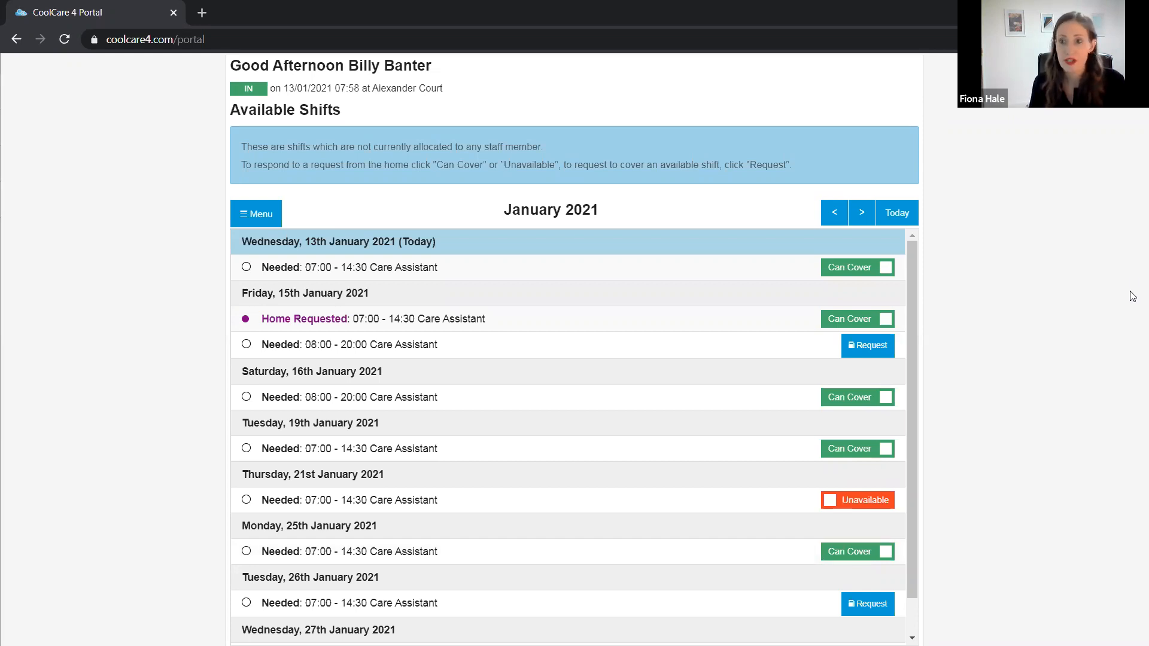
Step: Switch back to the CoolCare rota and start agency cover for the uncovered 19 January care morning shift
key(alt+Tab)
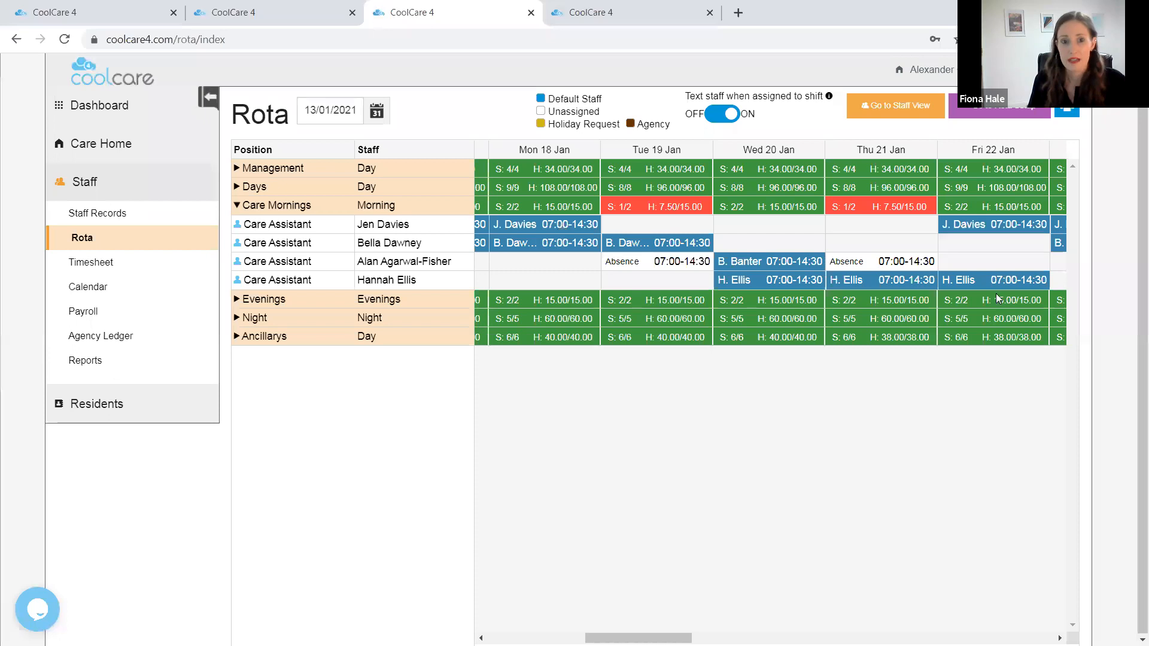
click(678, 262)
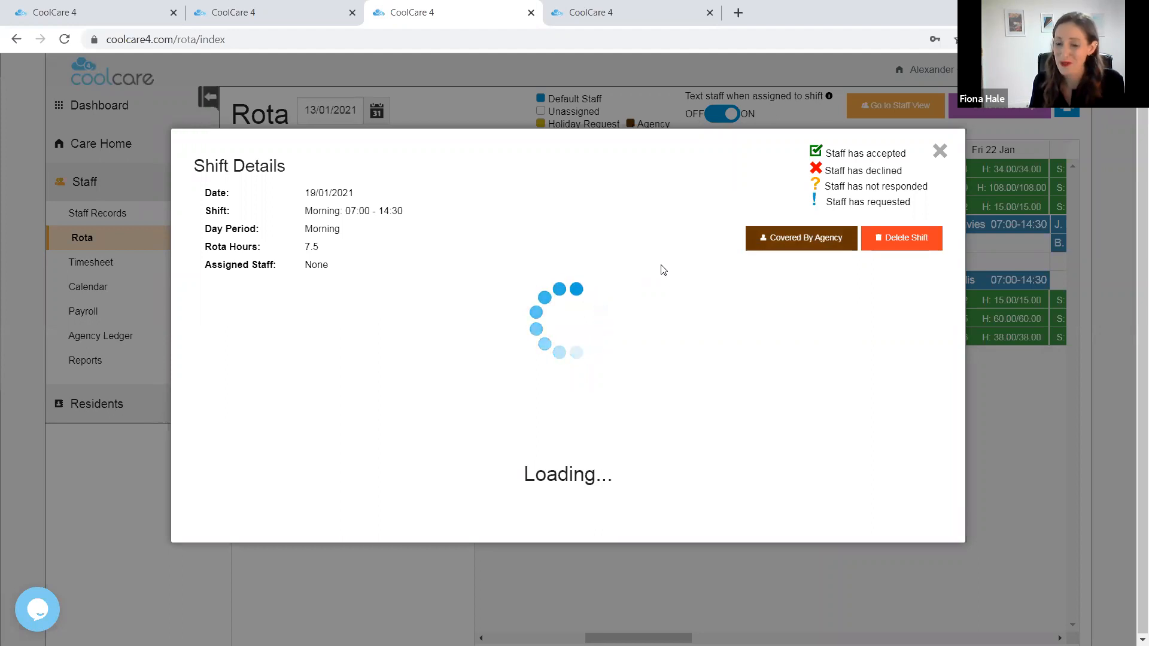
click(777, 241)
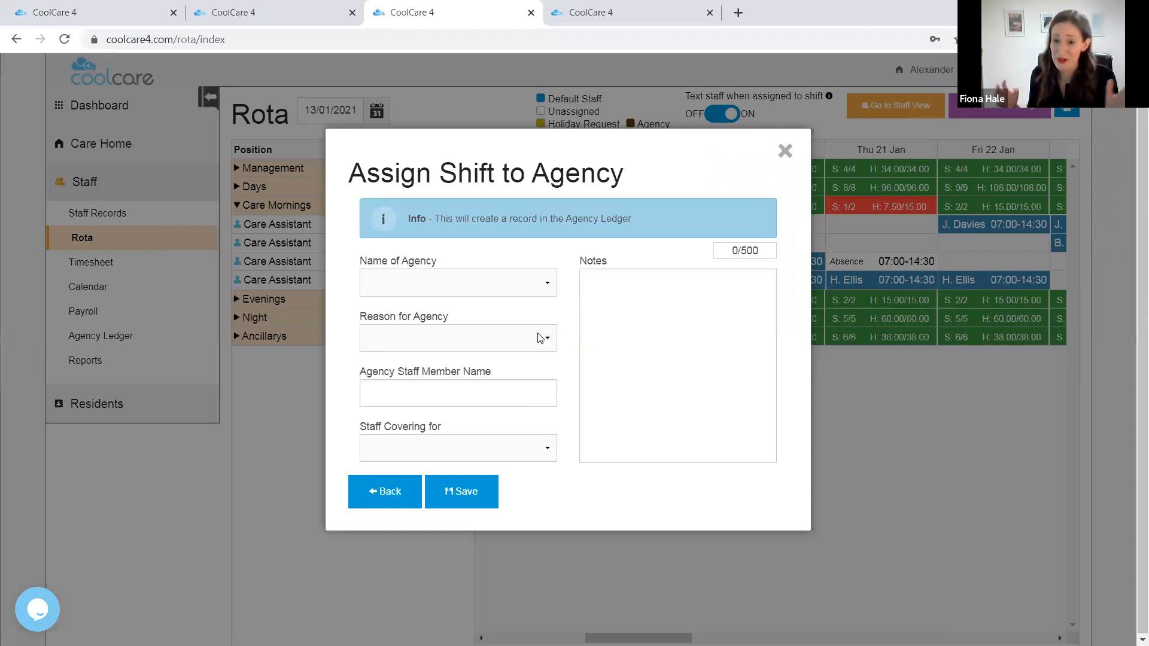
Step: Assign the shift to agency CareWorkers4U with reason Sickness, enter the agency worker's name, choose the absent staff member, and save
click(449, 283)
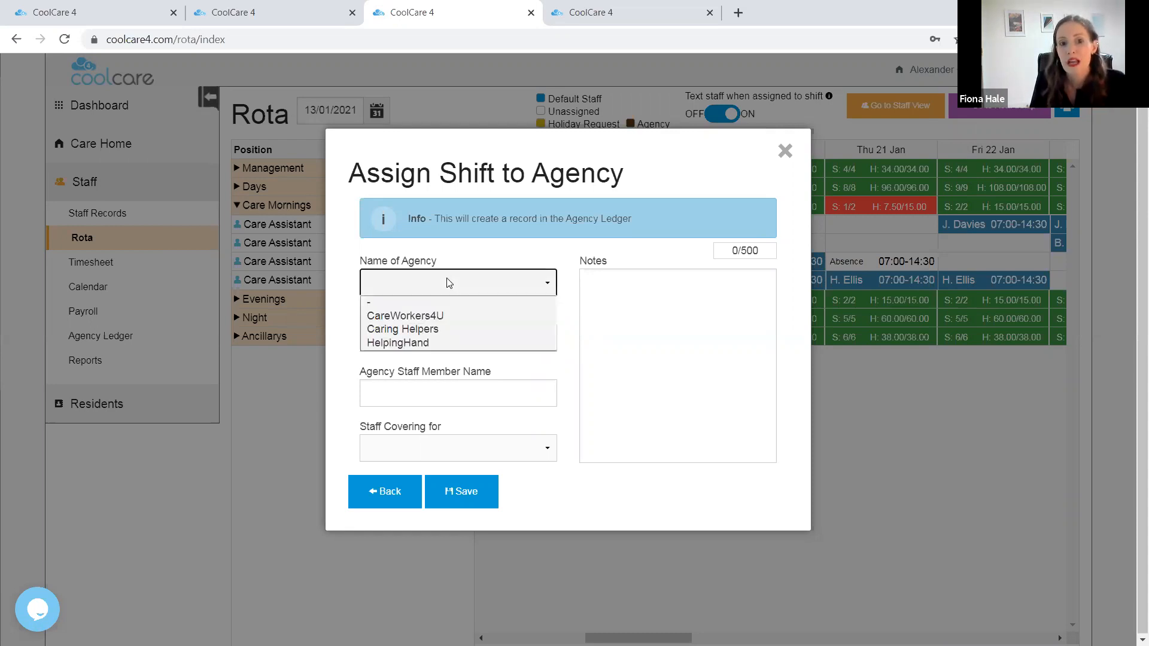
click(422, 316)
click(454, 343)
click(442, 398)
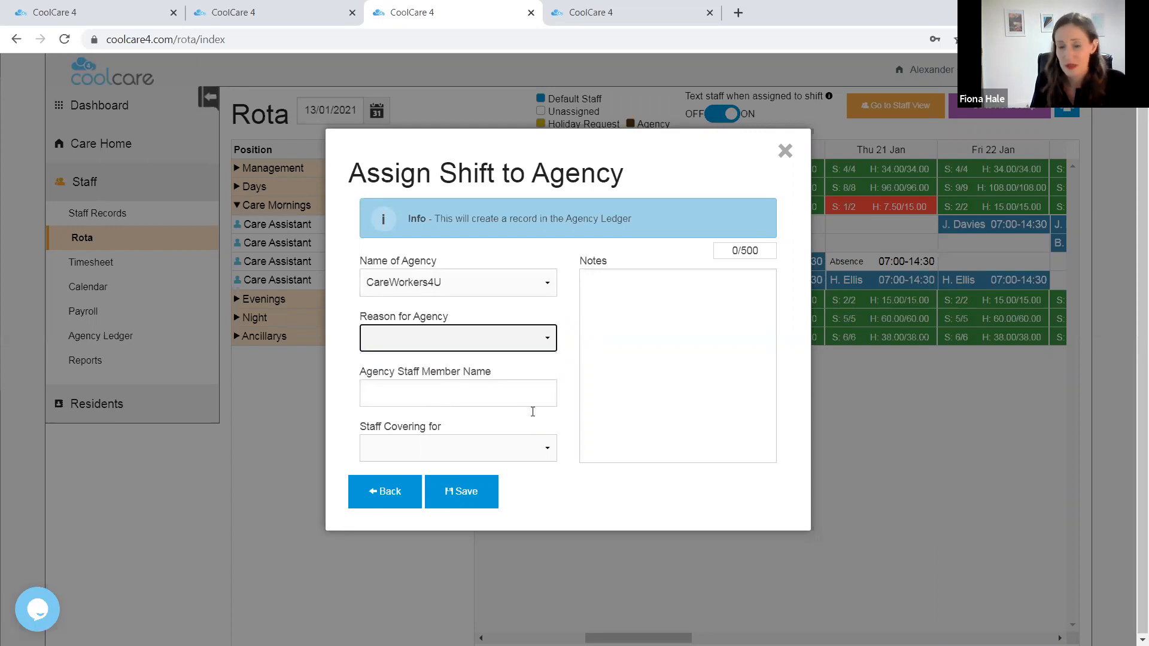
click(450, 393)
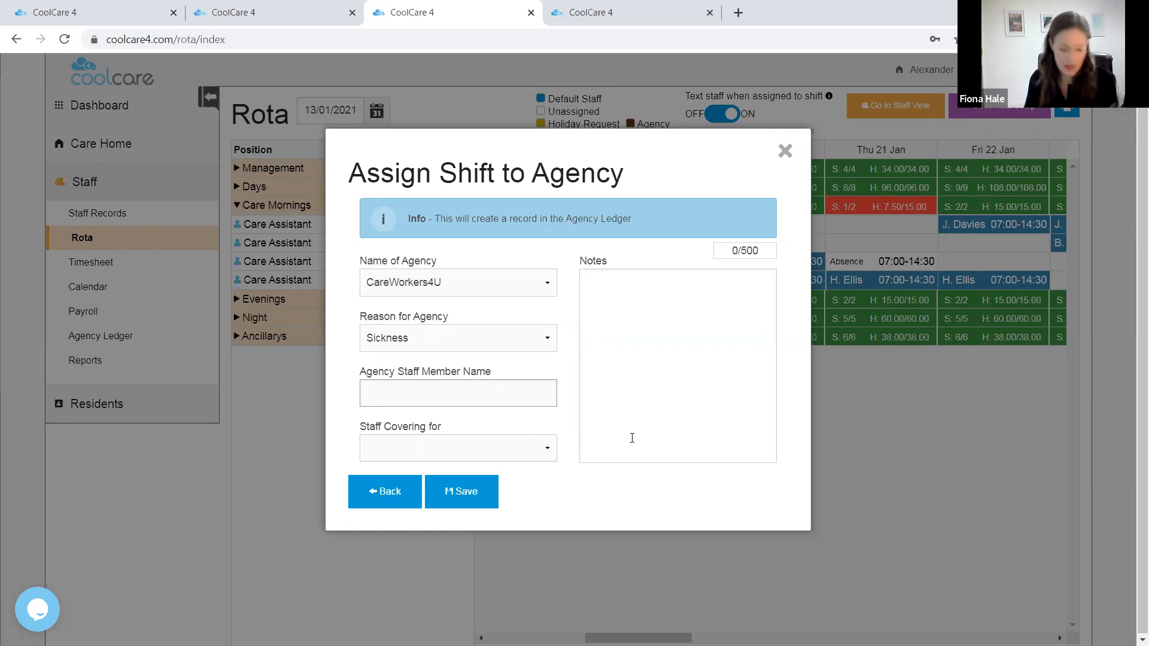
text(Mary)
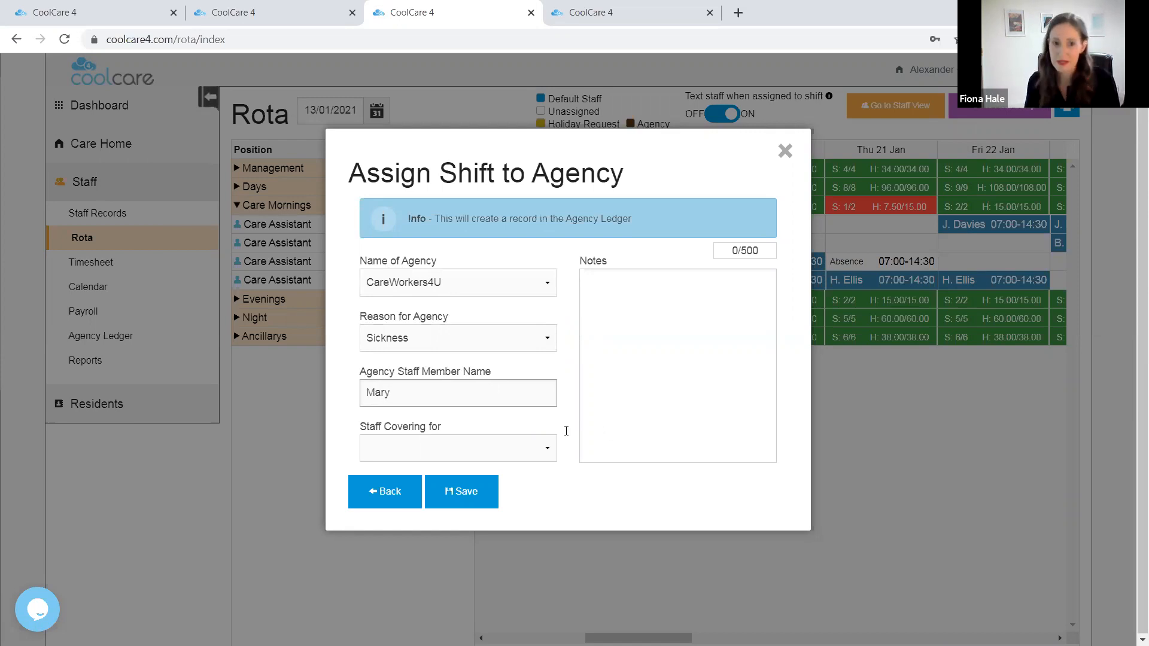
click(490, 444)
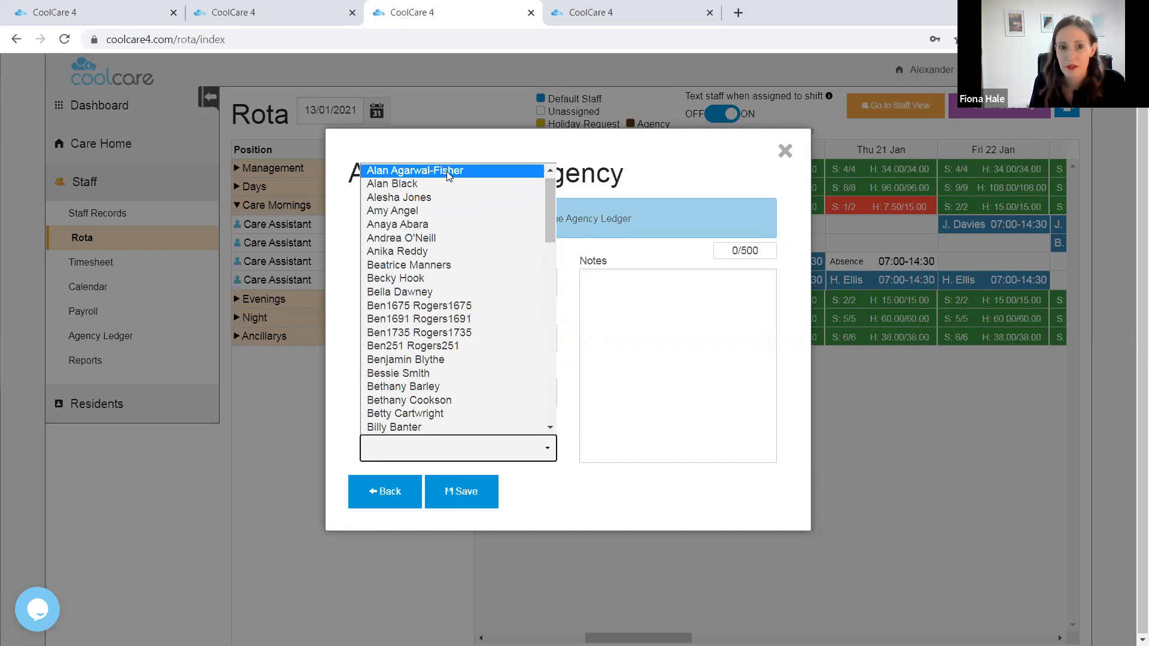
click(447, 171)
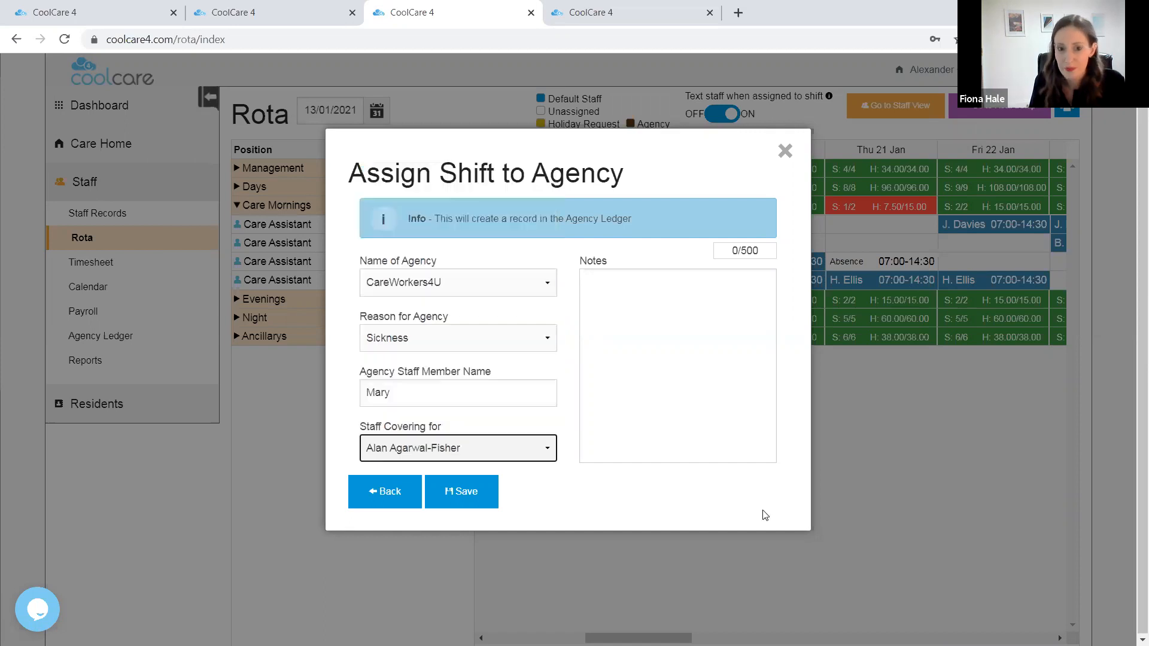
click(459, 497)
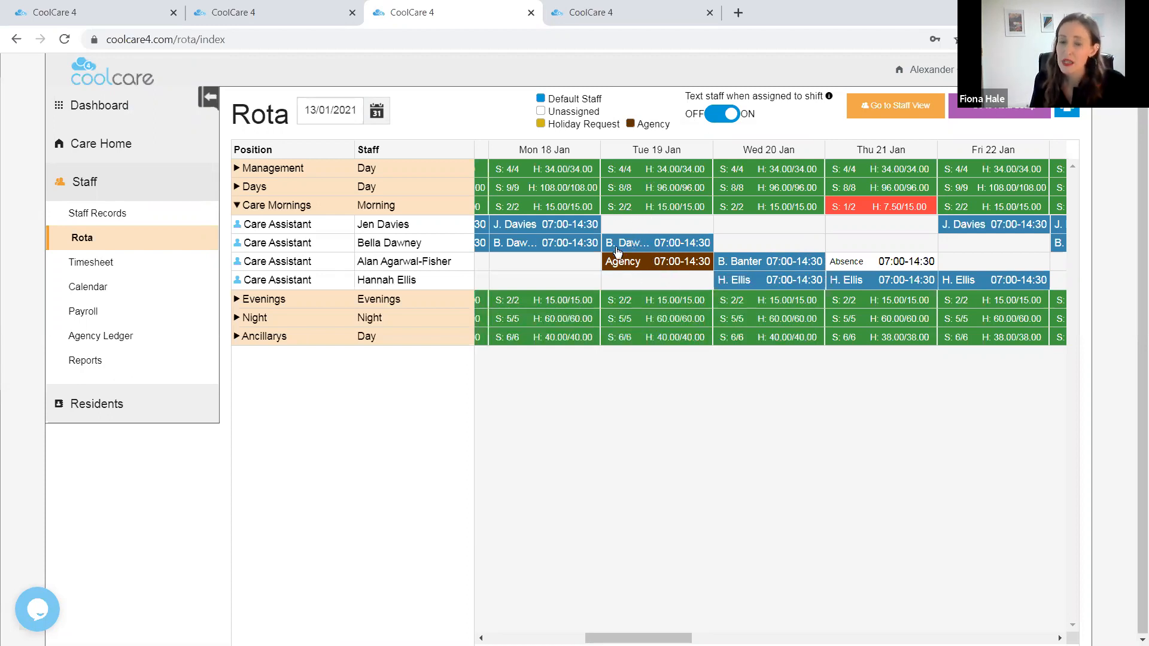
Step: In the Agency Ledger, set the 19 January CareWorkers4U entry to an hourly rate of £10.50 and 7 hours worked, and save
click(161, 345)
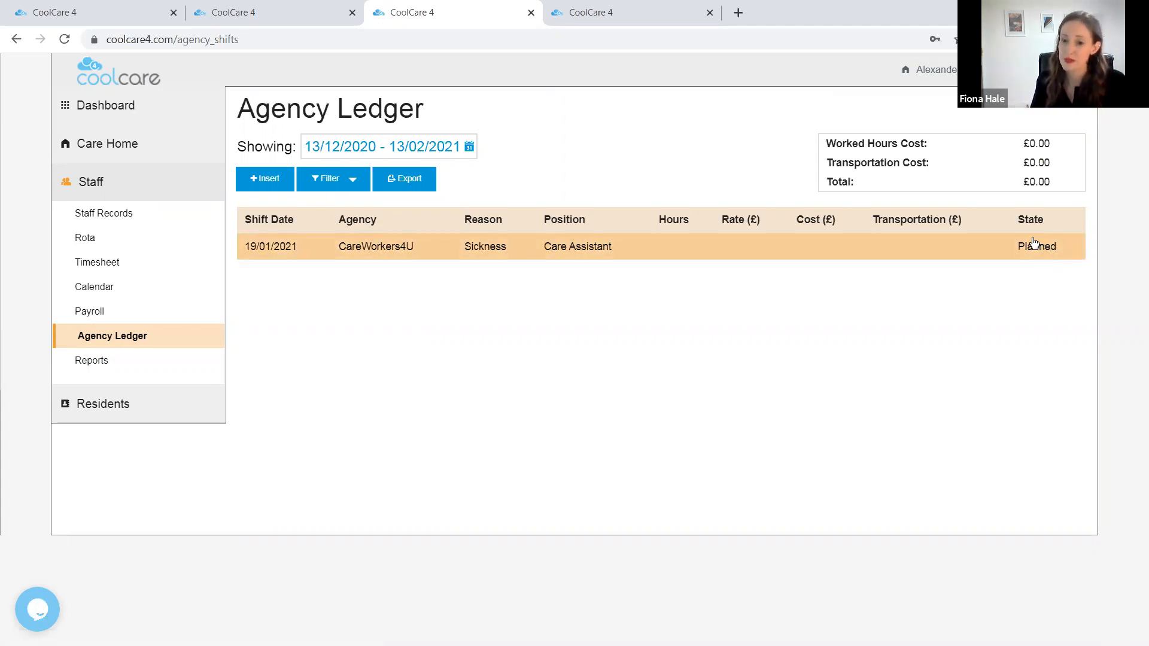
click(870, 256)
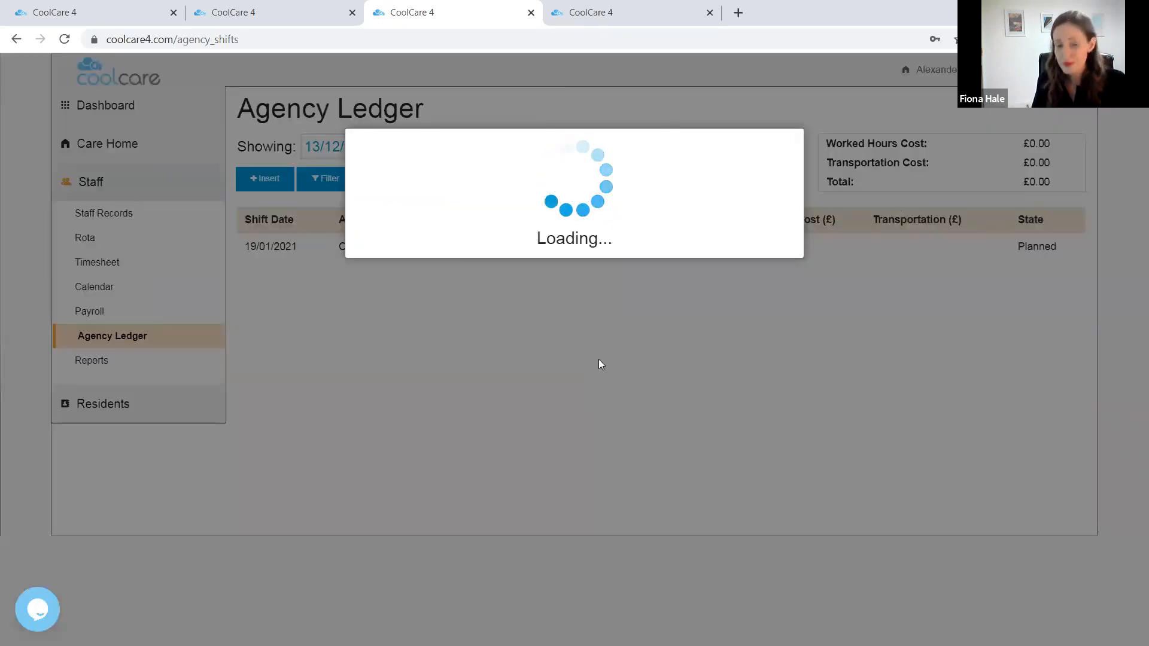
click(323, 312)
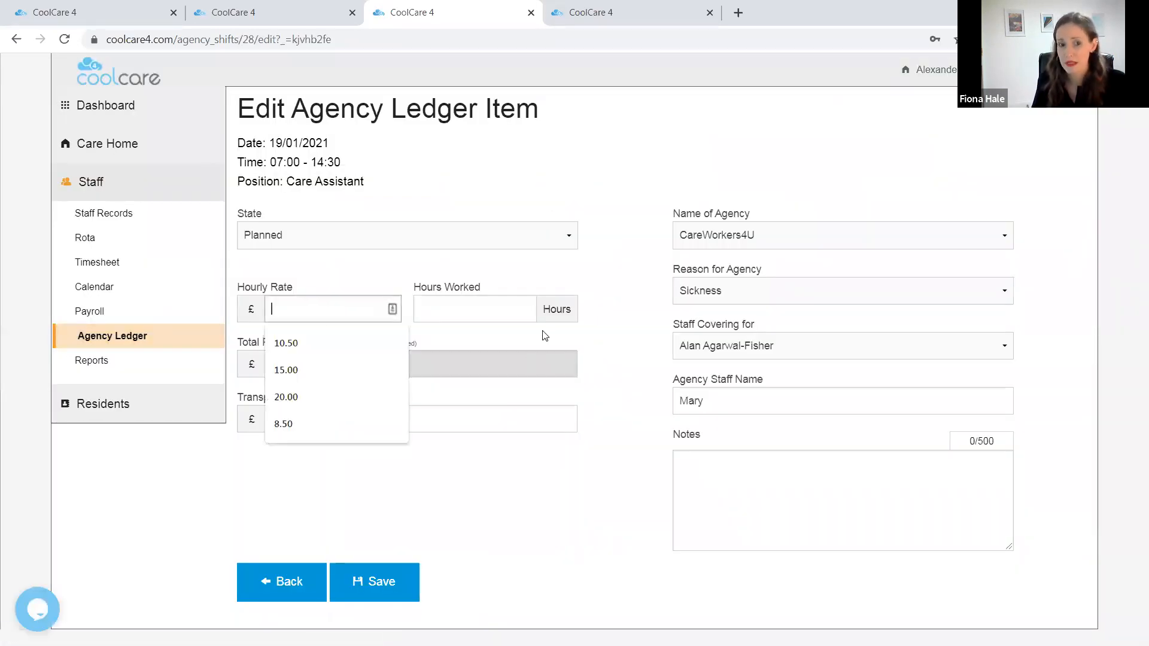
text(10.50)
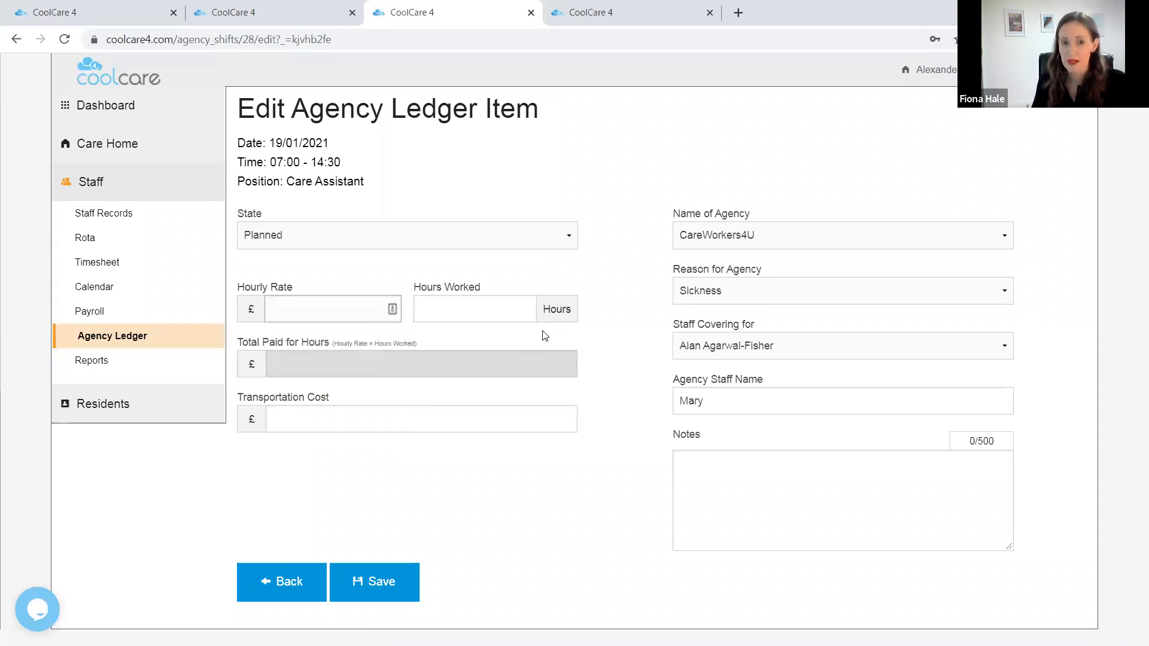
click(510, 309)
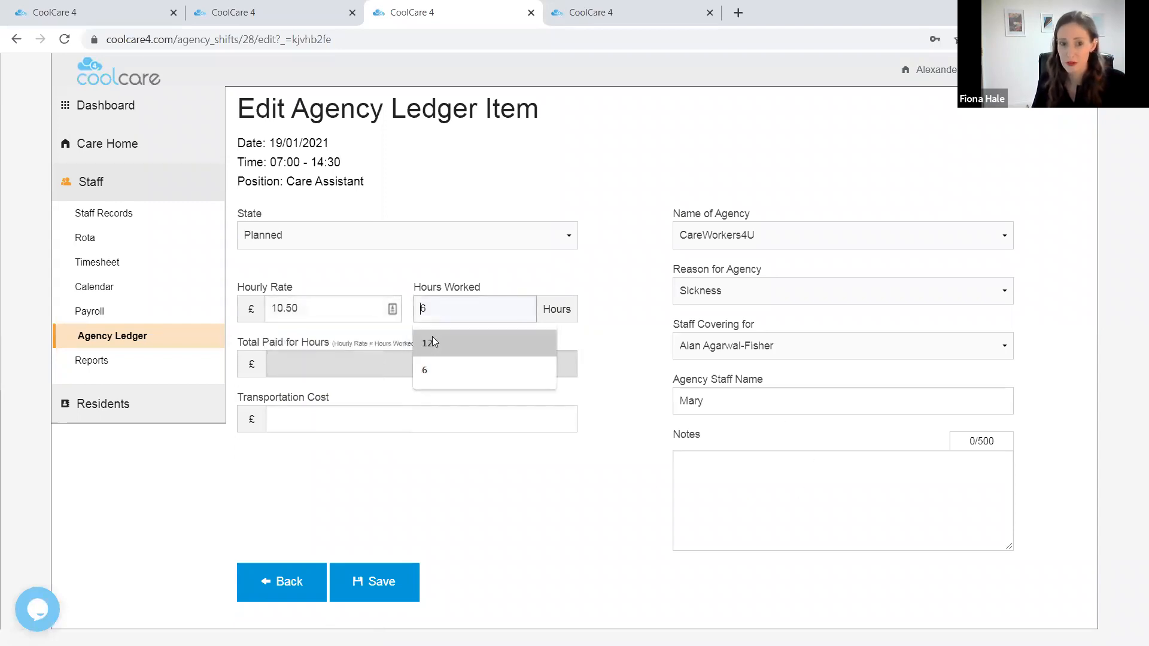
text(7)
click(490, 413)
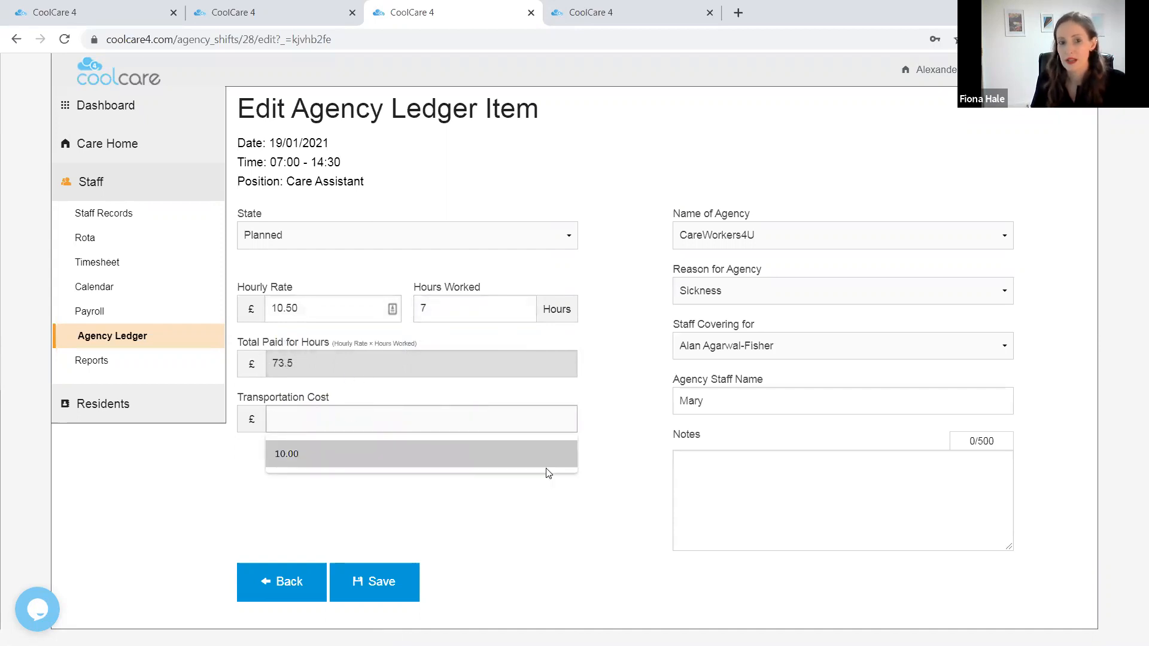
click(357, 586)
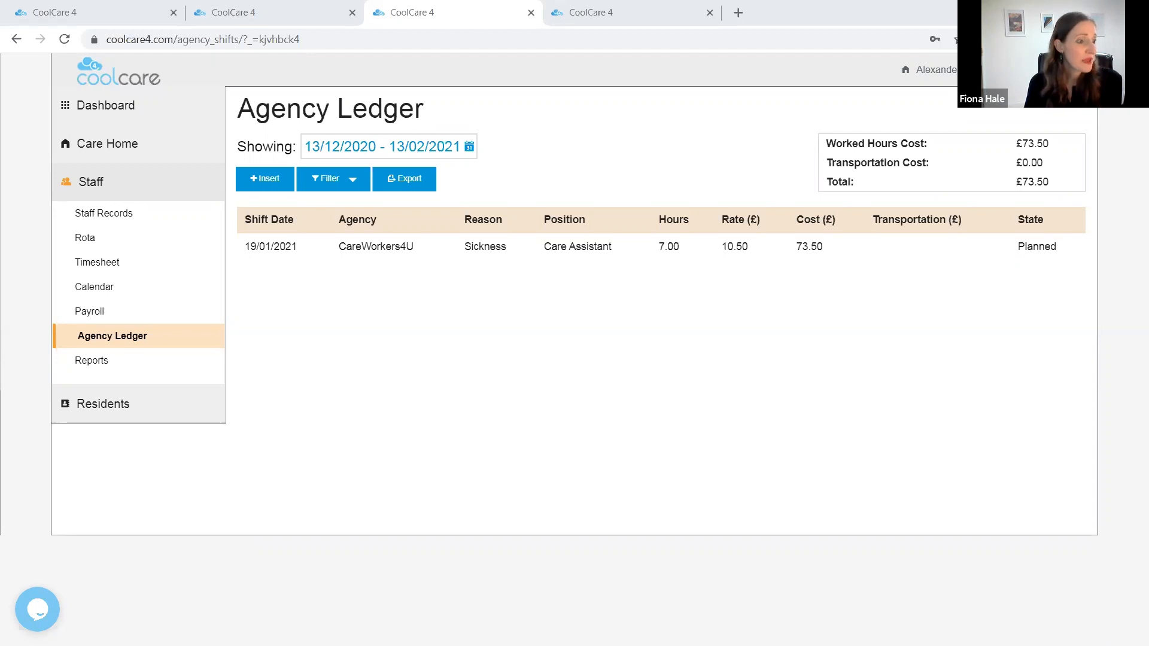
key(alt+Tab)
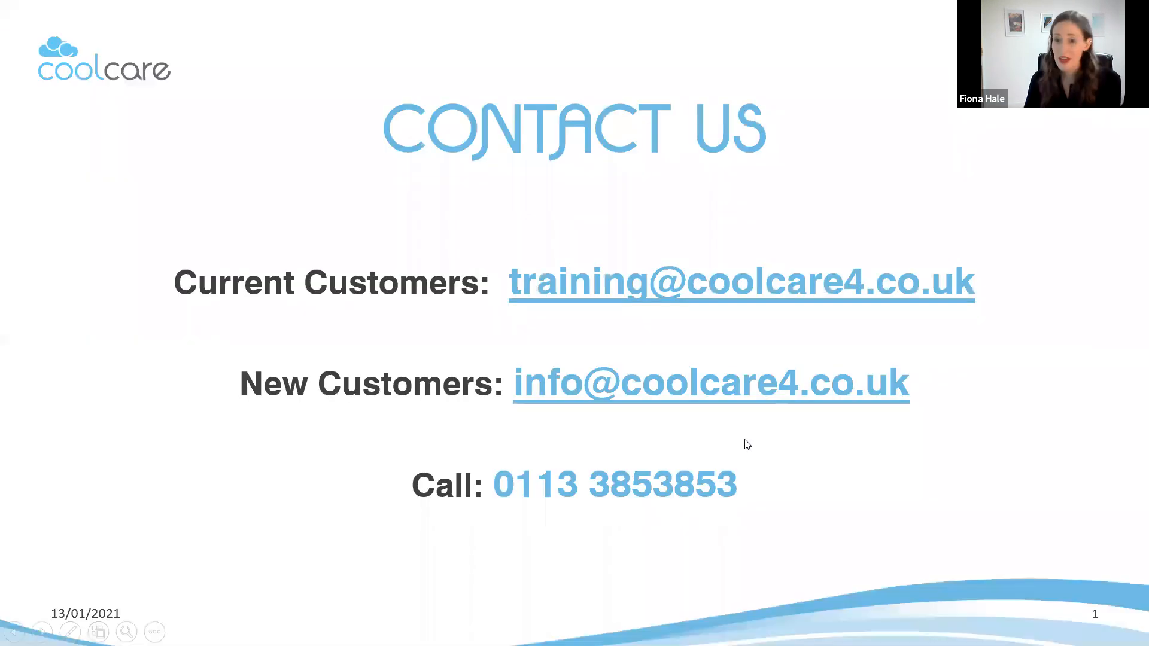